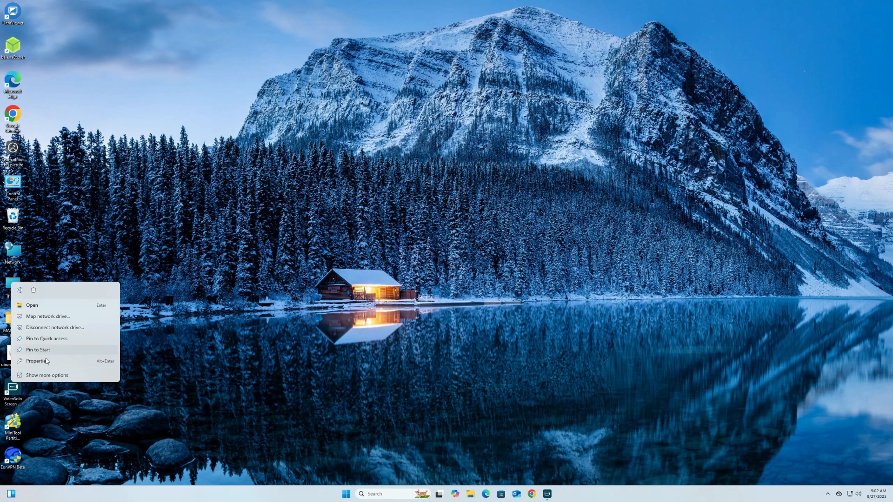
- Open This PC's About page and review the i7-4790K processor, 16 GB RAM and HD Graphics 4600
left_click(61, 361)
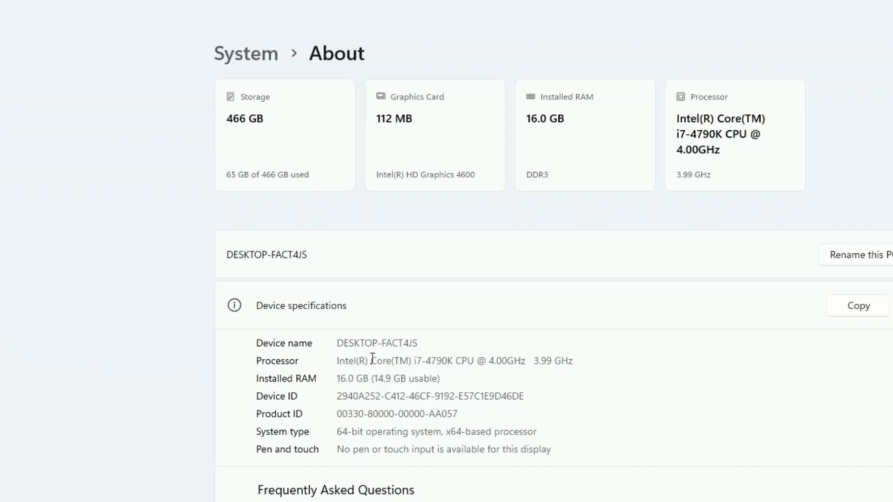
left_click_drag(581, 356, 323, 365)
left_click(619, 365)
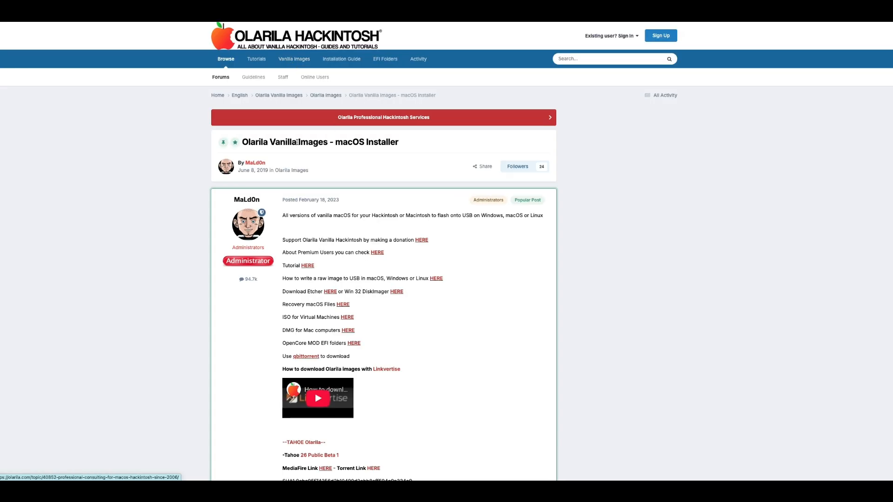
- Scroll the Olarila macOS Installer topic to the Sequoia section and download Sequoia 15.6
left_click_drag(281, 142, 390, 142)
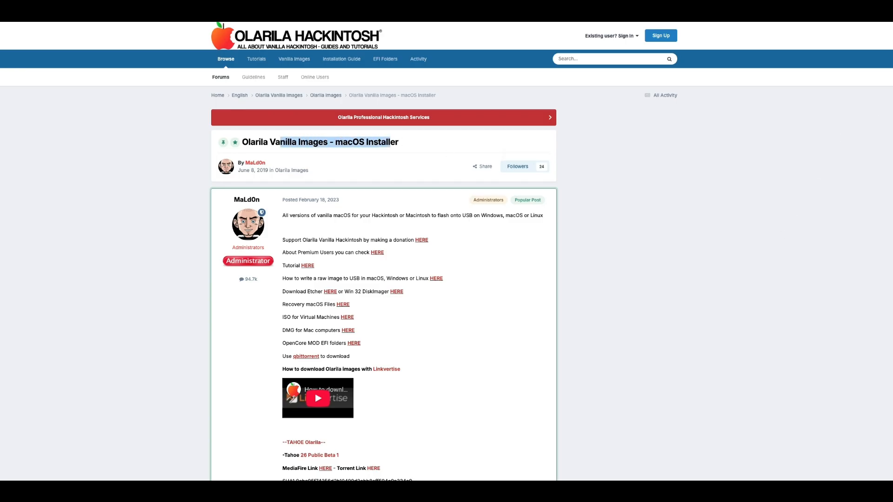
scroll(891, 130, "down", 5)
scroll(891, 130, "down", 4)
scroll(890, 152, "down", 6)
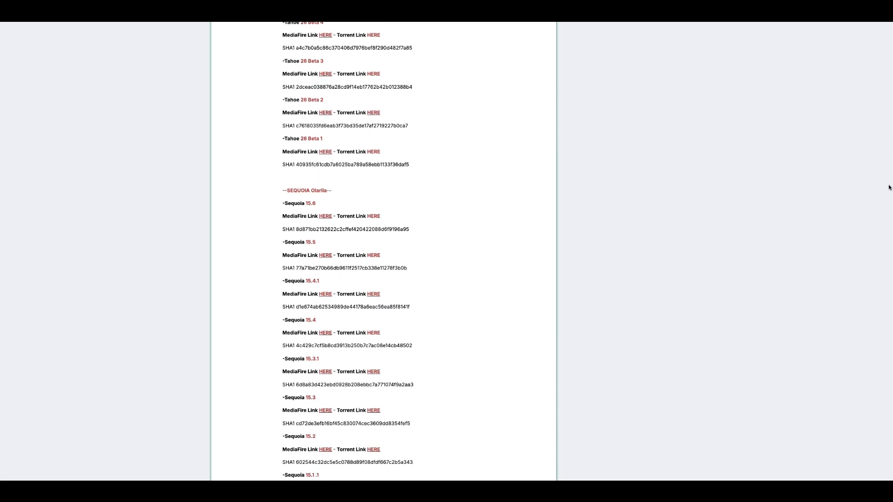
scroll(889, 188, "down", 10)
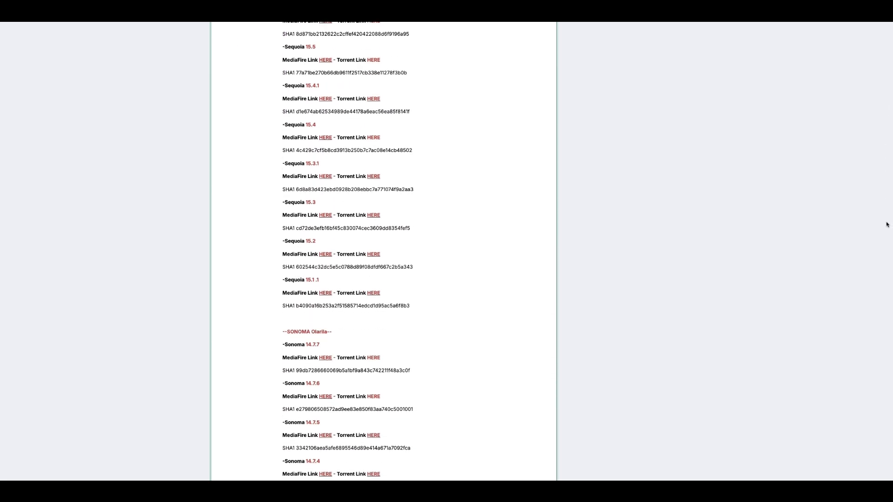
left_click_drag(886, 250, 887, 180)
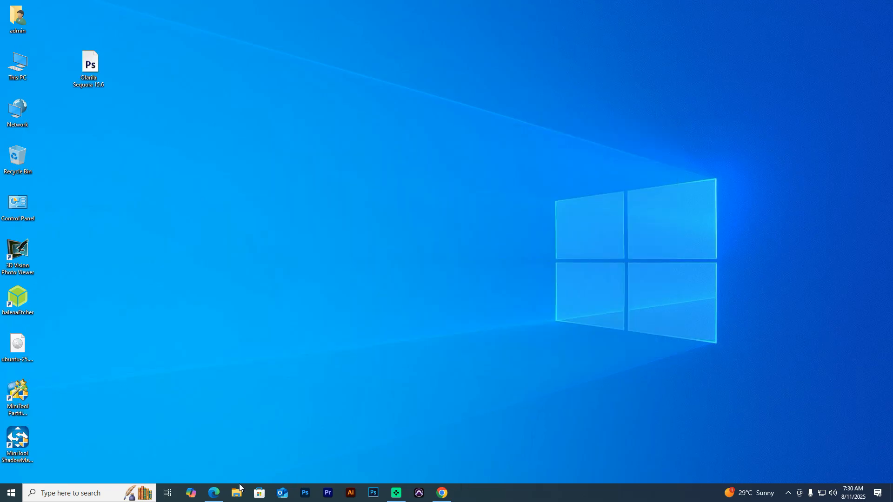
- Download tmsetup.zip from the TransMac page and show it in the Downloads folder
left_click(213, 493)
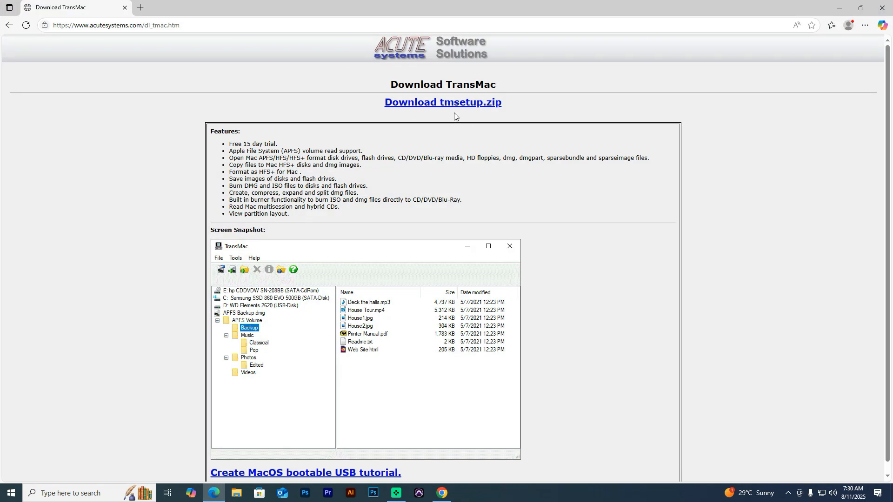
left_click(425, 106)
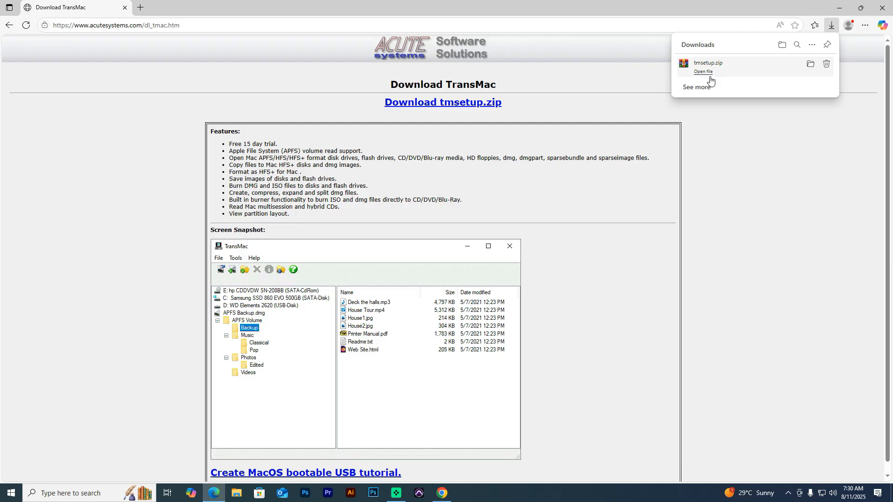
left_click(702, 72)
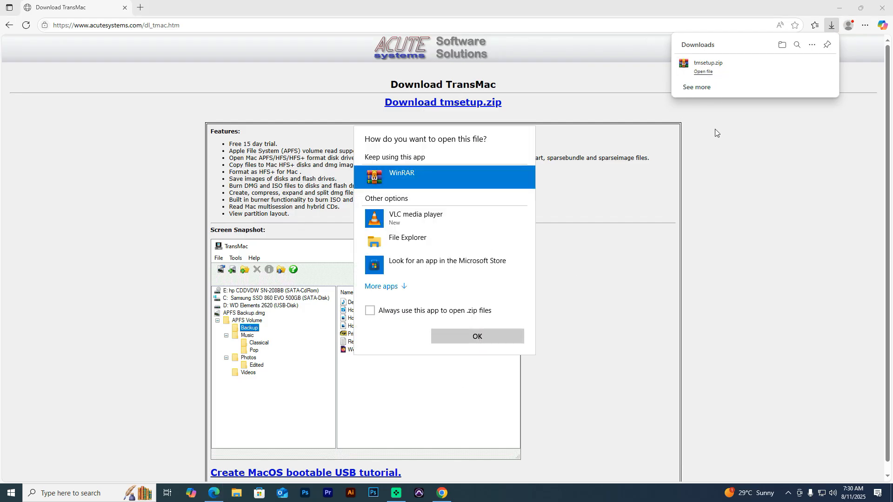
left_click(782, 46)
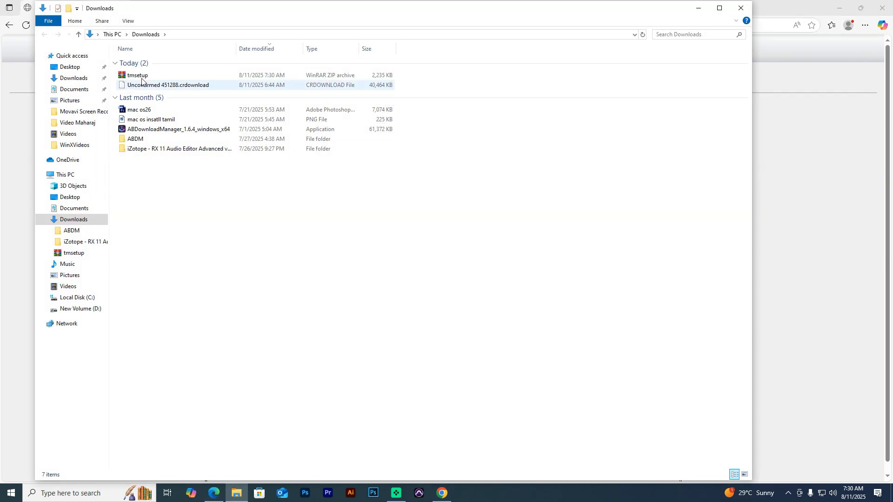
- Extract tmsetup.zip into its own folder and run the TransMac setup program
right_click(139, 75)
left_click(173, 119)
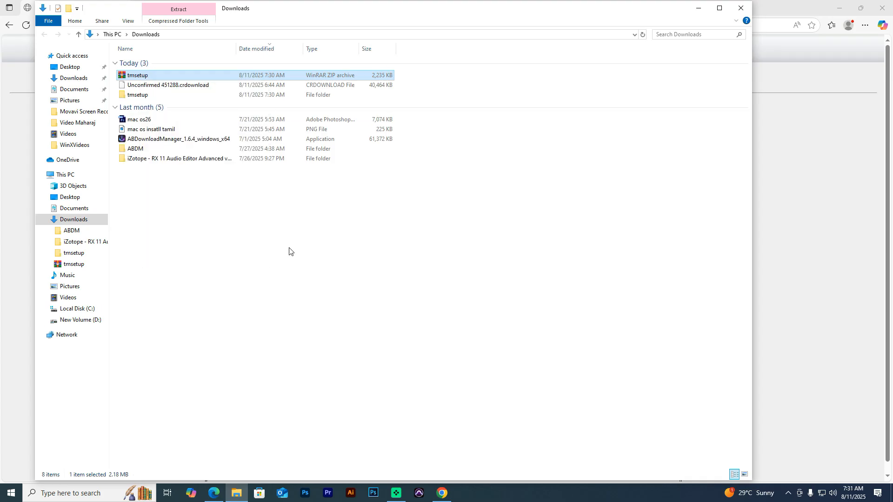
double_click(142, 95)
double_click(134, 92)
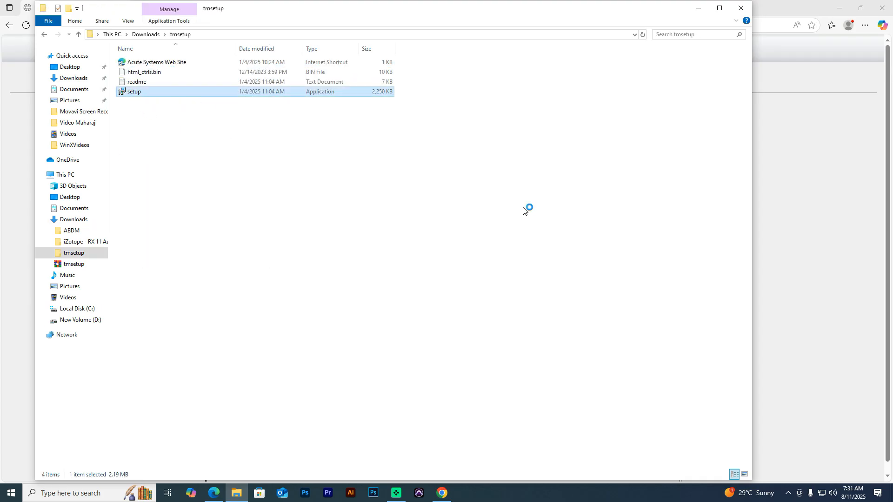
left_click(425, 284)
- Install TransMac with default location and options, accepting the licence, skipping the readme, then launch it
left_click(698, 8)
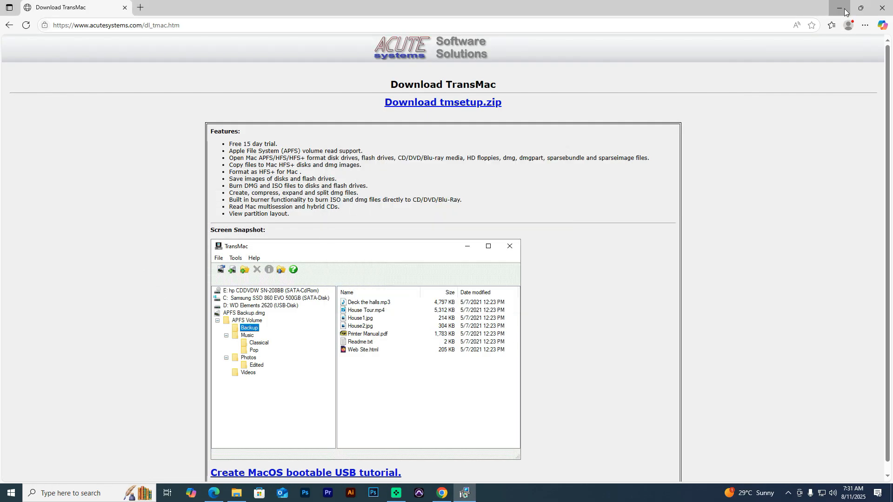
left_click(844, 8)
left_click(501, 321)
left_click(352, 292)
left_click(499, 321)
left_click(498, 321)
left_click(498, 321)
left_click(498, 321)
left_click(498, 321)
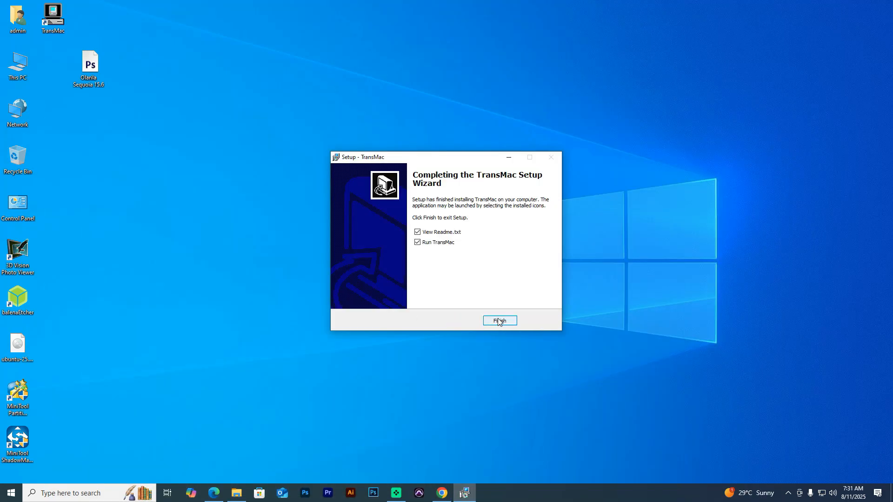
left_click(418, 232)
left_click(489, 319)
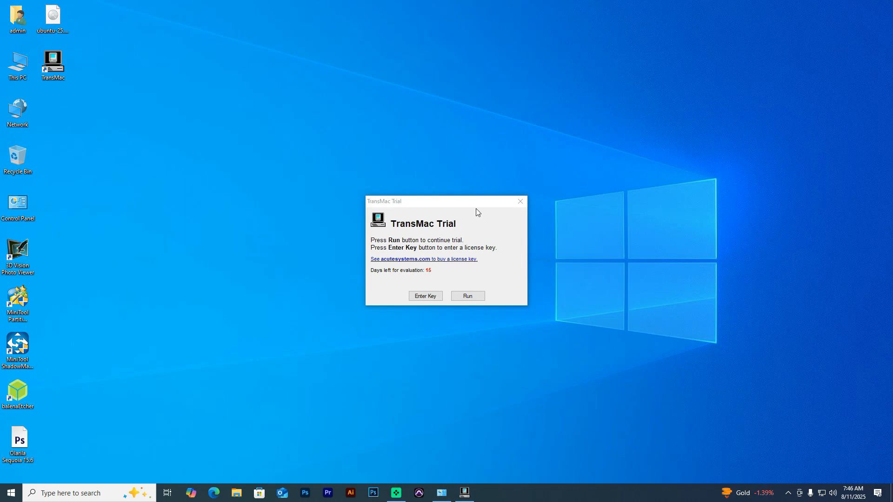
- Continue the TransMac trial, restart it as Administrator, and bring up the E: USB disk's actions
left_click(467, 295)
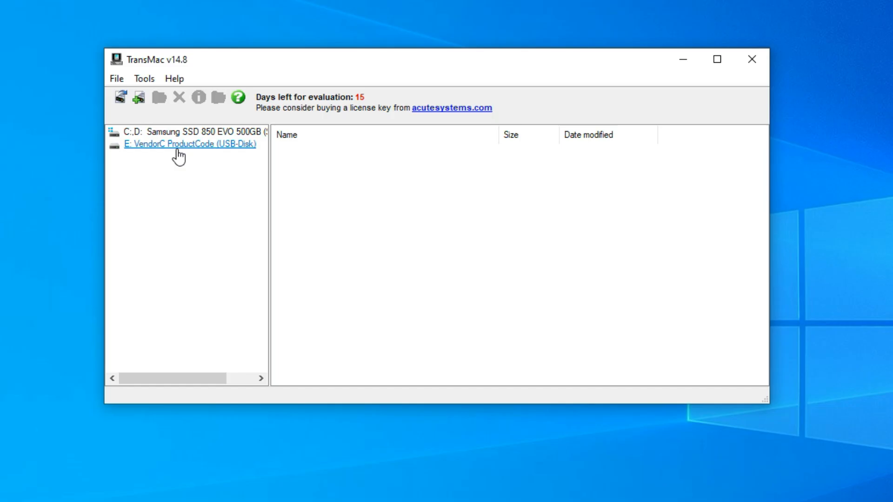
right_click(178, 149)
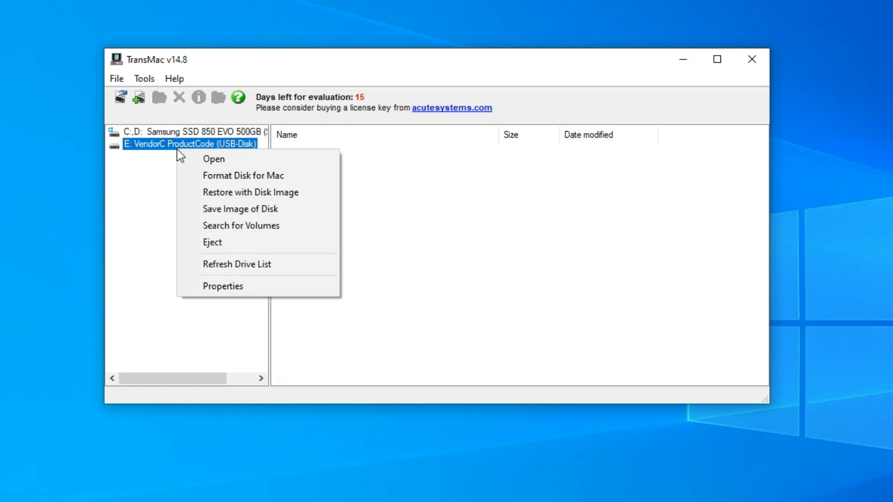
left_click(149, 166)
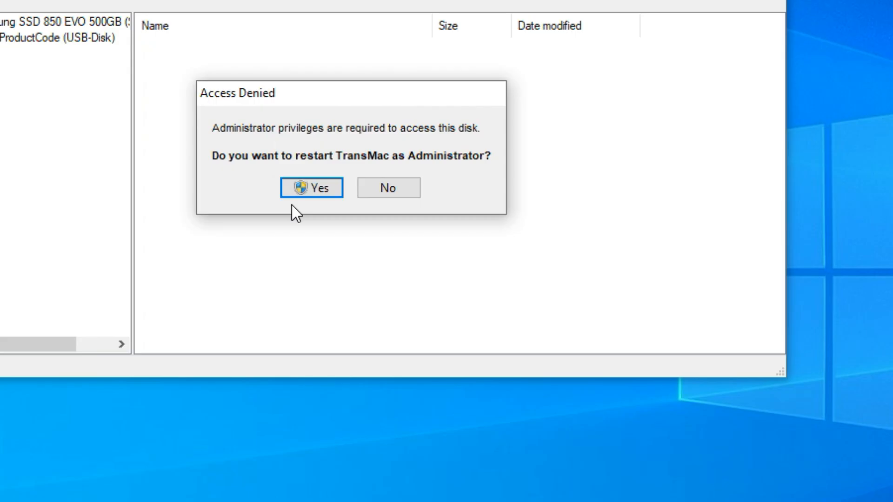
left_click(403, 259)
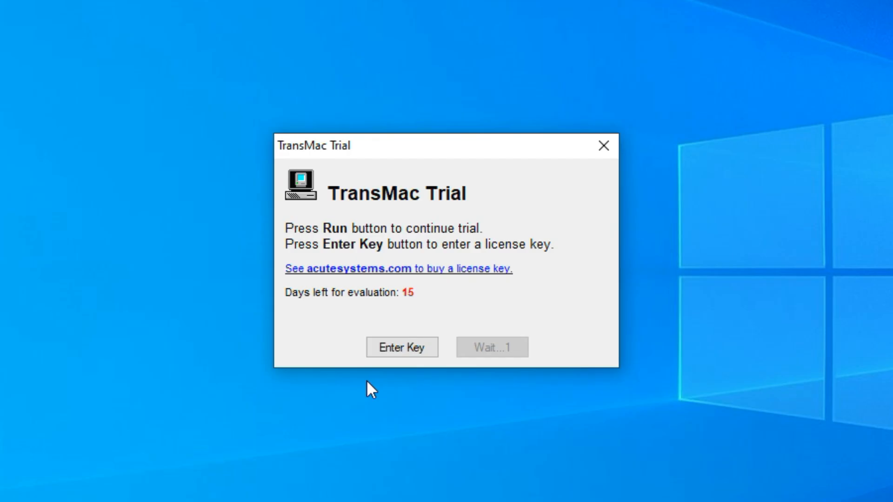
right_click(179, 112)
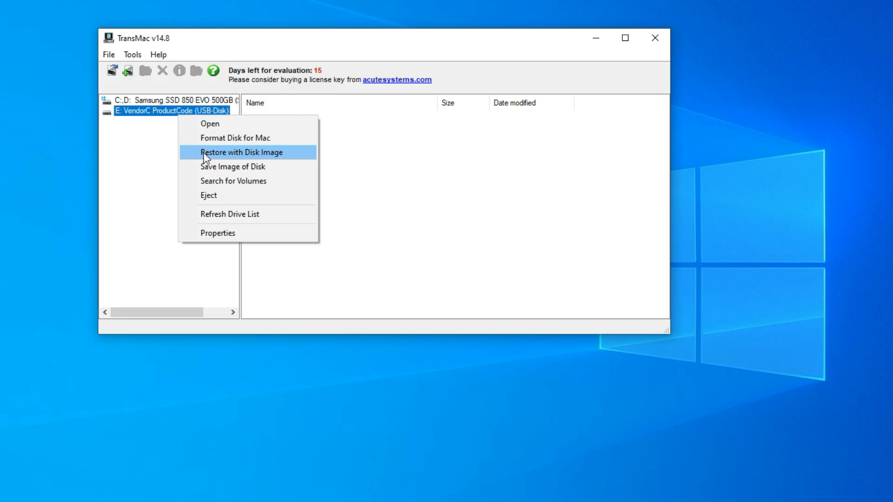
- Set up restoring Olarila Sequoia 15.6.raw onto USB disk E:, showing all file types to find it
left_click(203, 152)
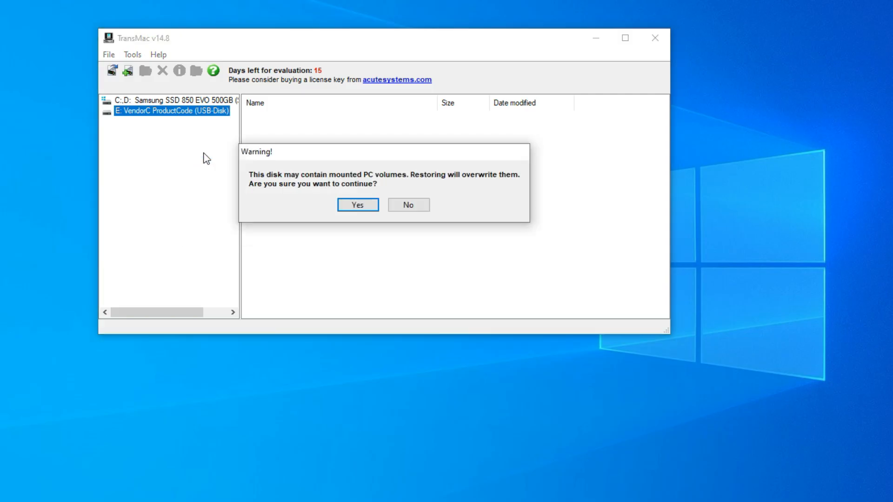
left_click(357, 205)
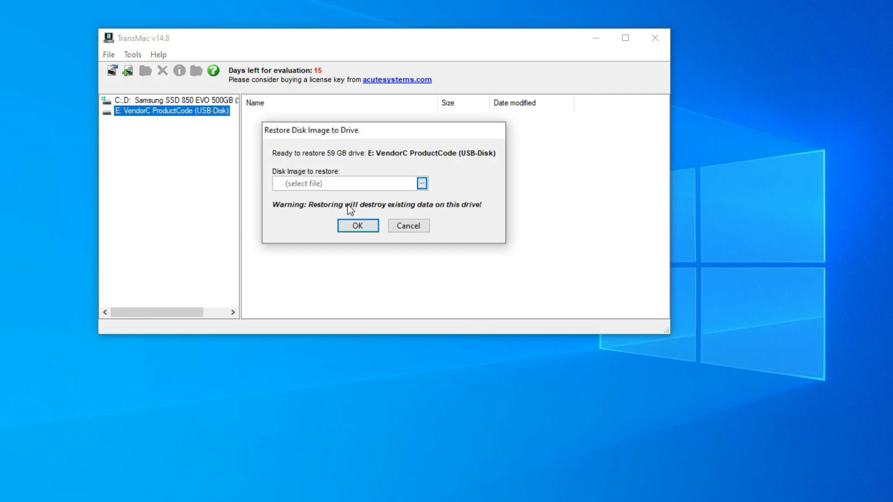
left_click(421, 183)
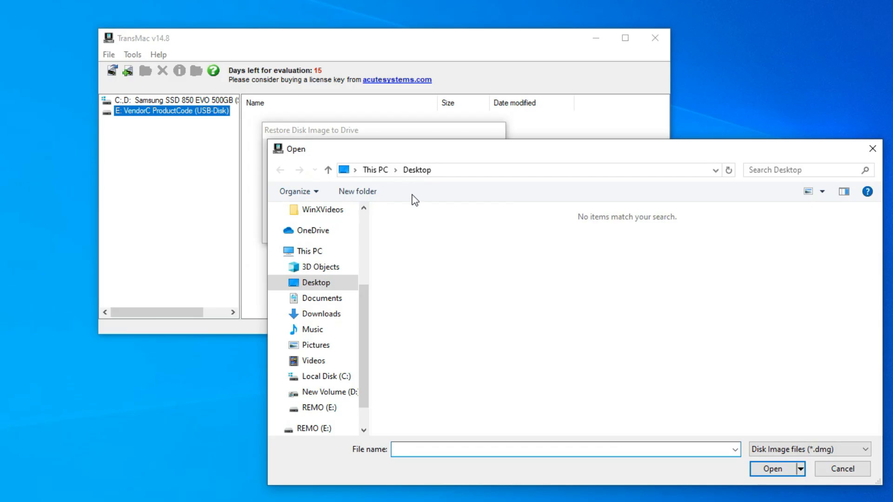
left_click(849, 451)
left_click(798, 471)
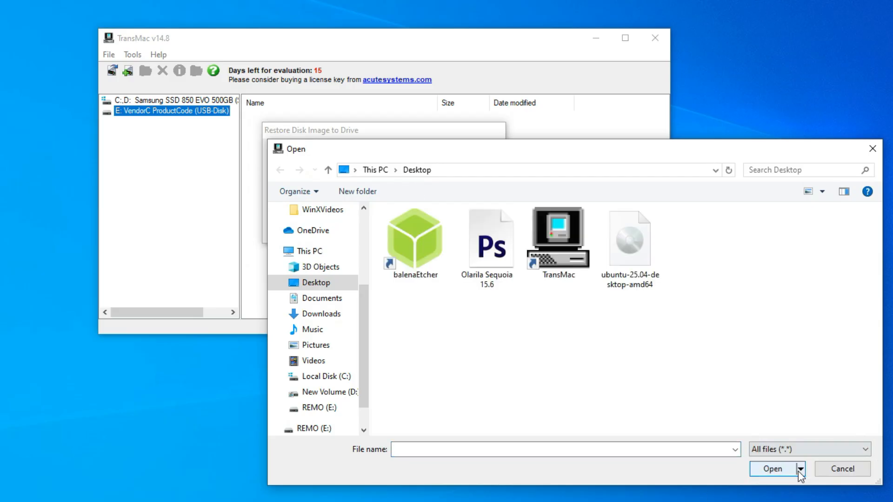
left_click(487, 246)
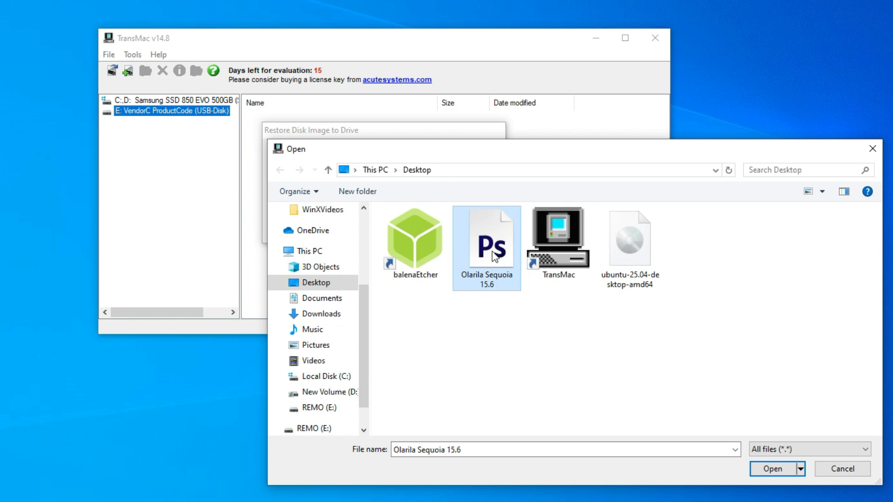
left_click(766, 469)
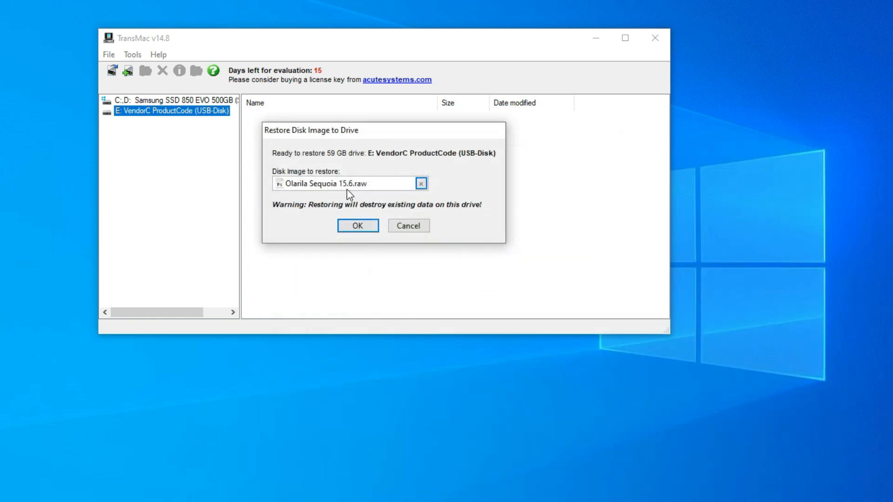
left_click(357, 227)
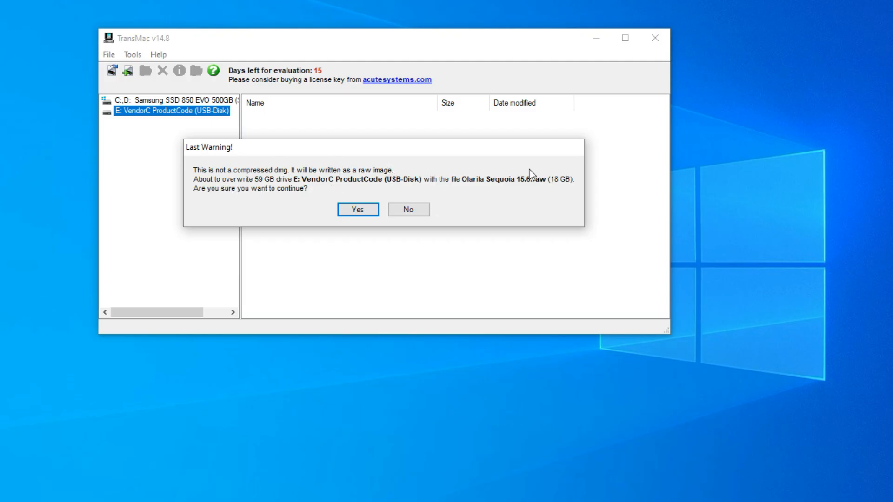
- Confirm overwriting E:, decline Windows' format prompt, and close TransMac once the restore completes
left_click(361, 209)
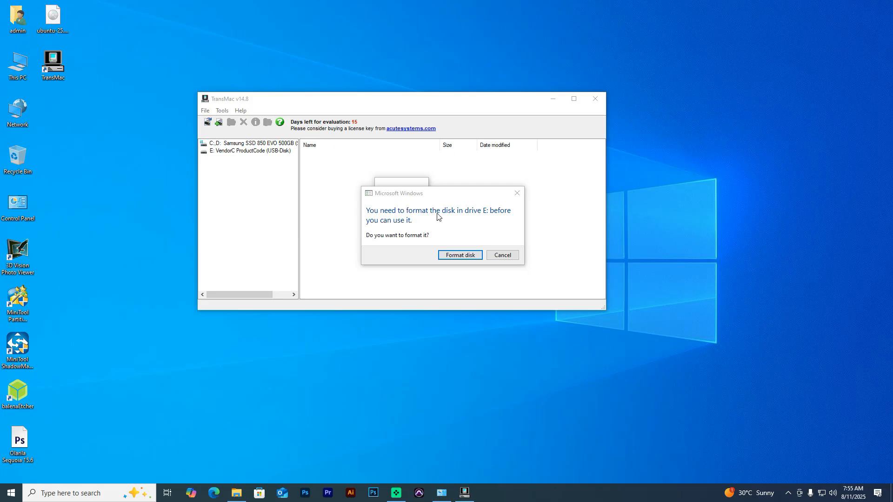
left_click(566, 291)
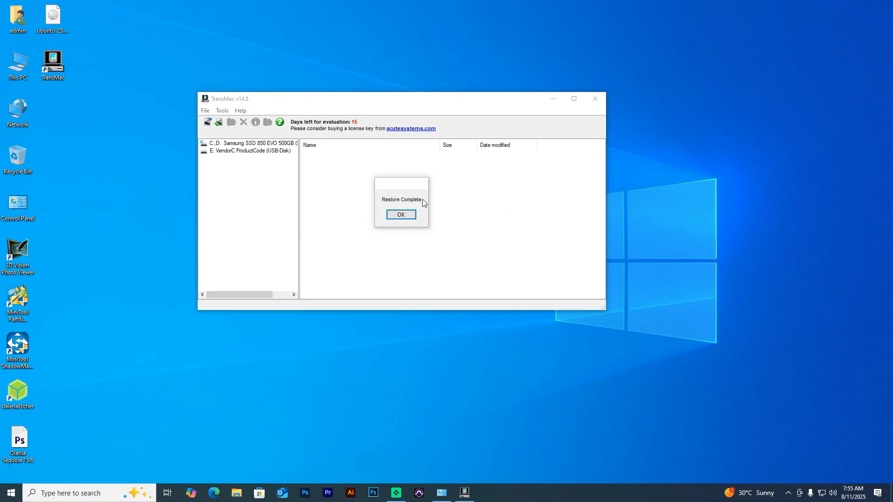
left_click(401, 216)
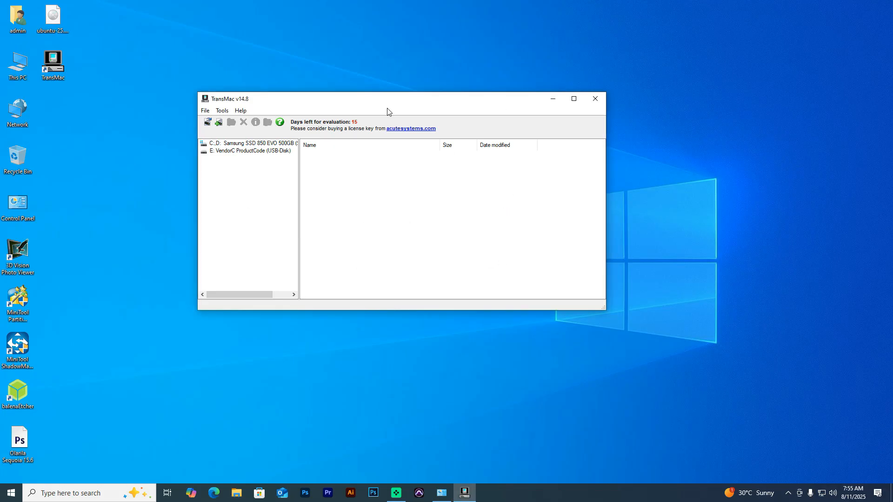
left_click(595, 97)
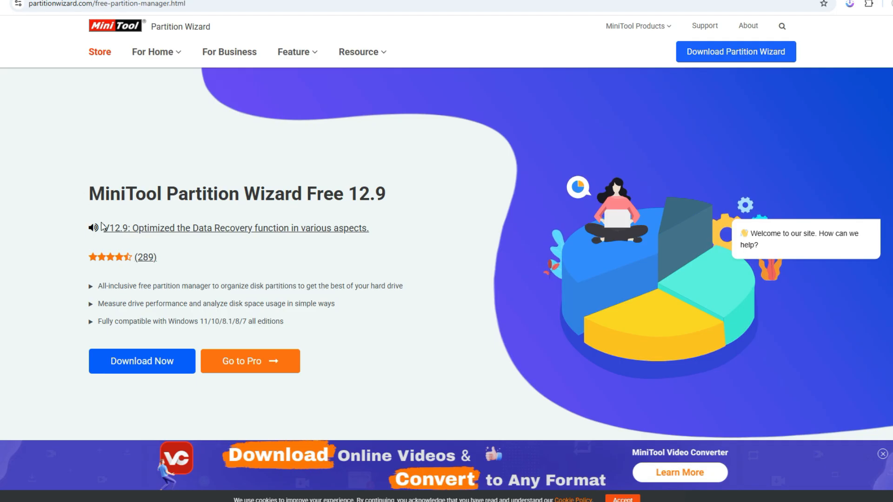
- Download pw-free-online.exe for MiniTool Partition Wizard Free and run it
left_click(146, 367)
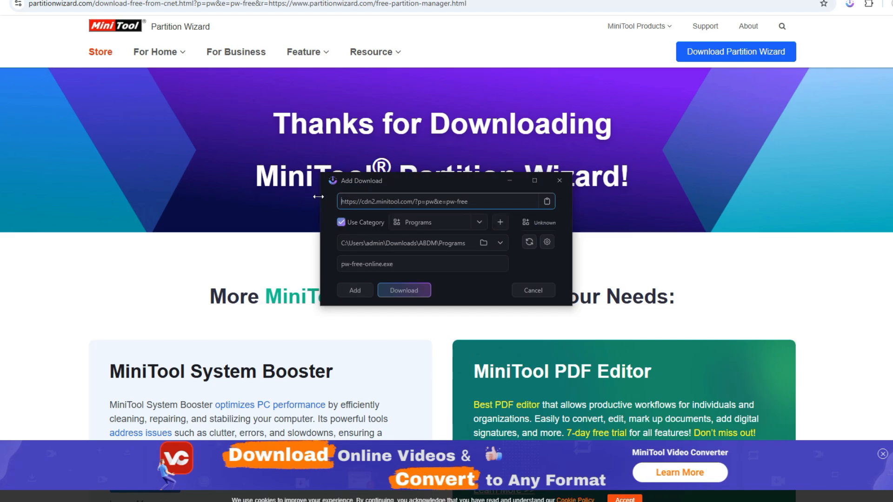
left_click(392, 286)
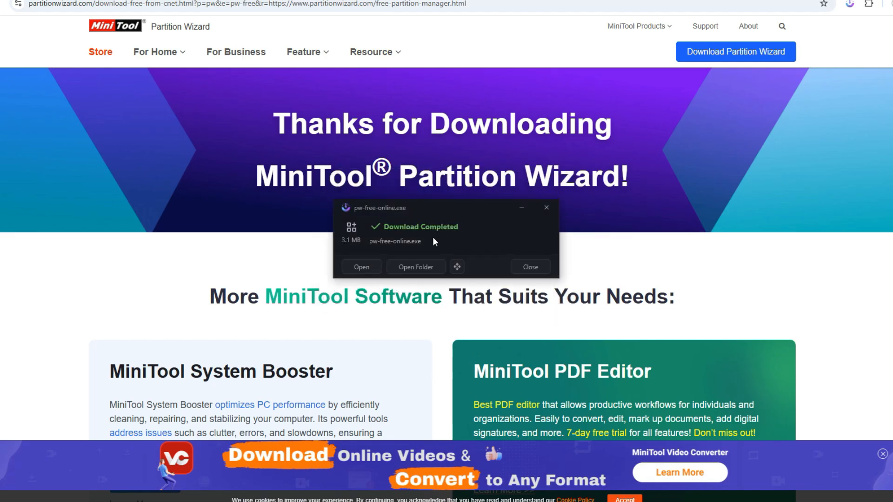
left_click(365, 271)
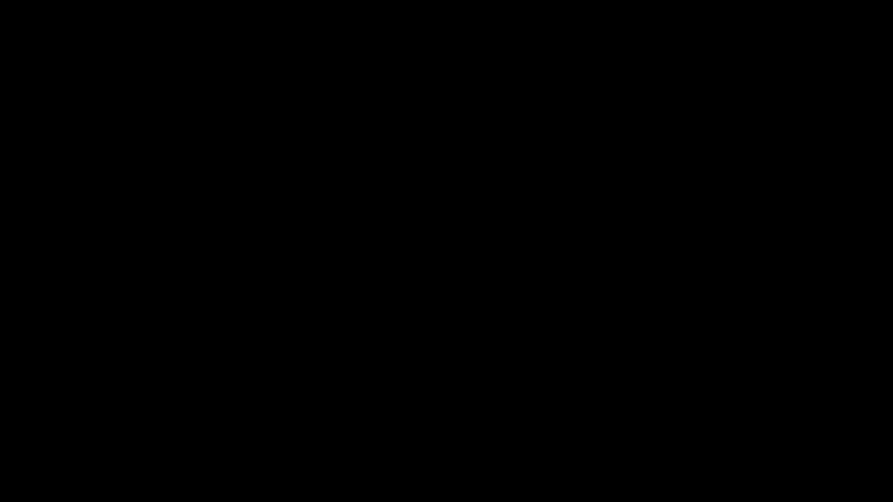
left_click(393, 312)
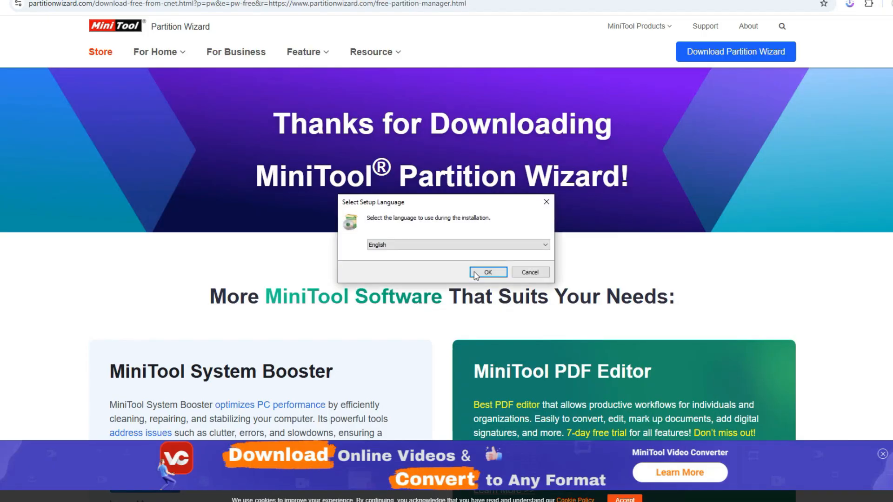
- Set up MiniTool Partition Wizard 12.9 in English with default components and install location
left_click(486, 271)
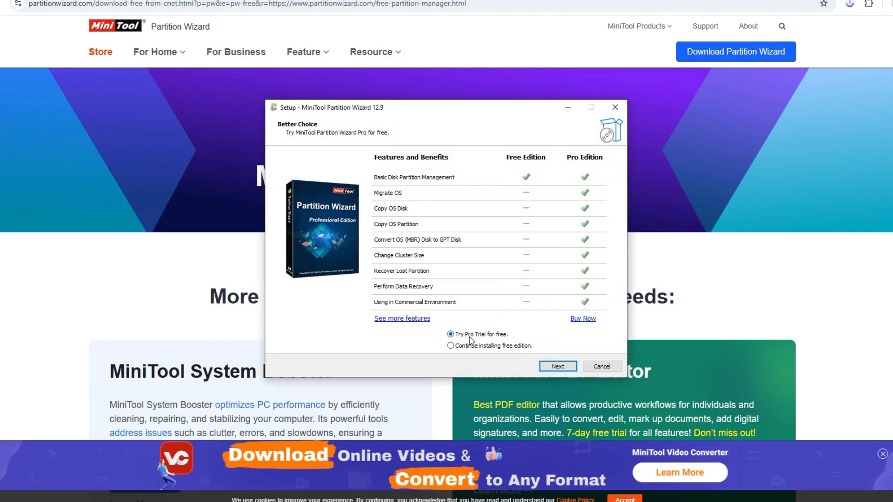
left_click(554, 368)
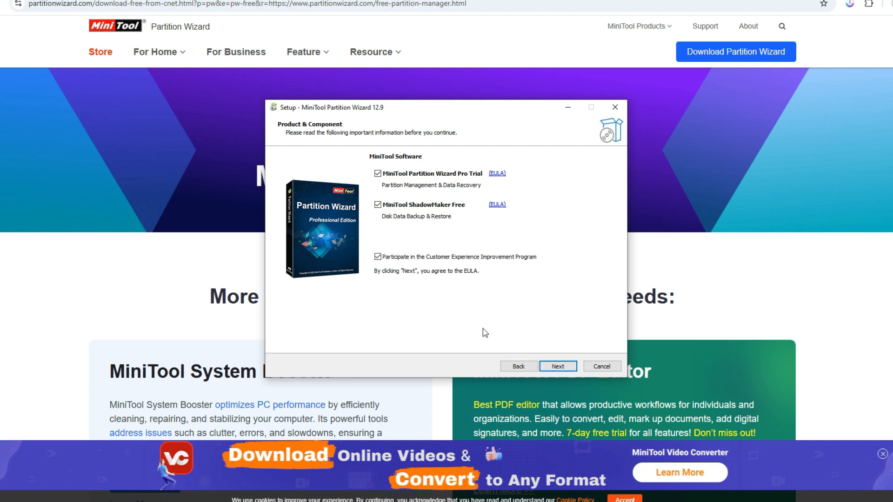
left_click(556, 367)
left_click(556, 367)
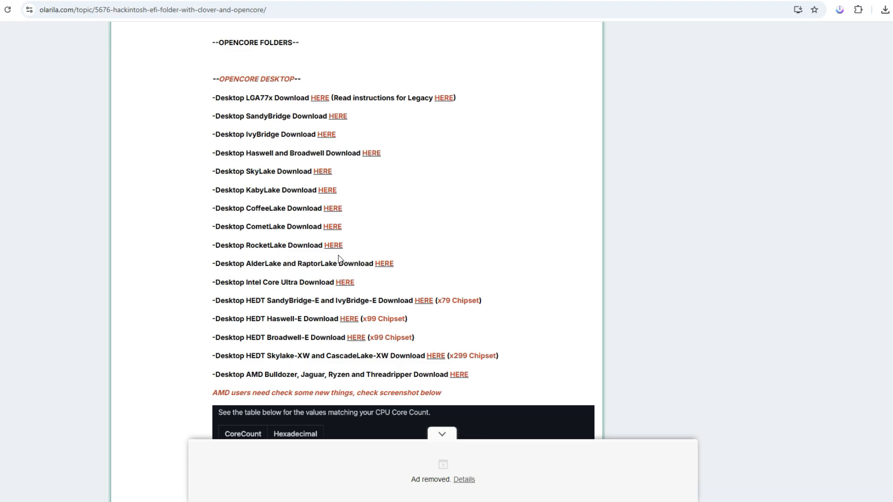
- Download the OpenCore EFI zip for Desktop Haswell and Broadwell from the Olarila post
scroll(339, 259, "down", 11)
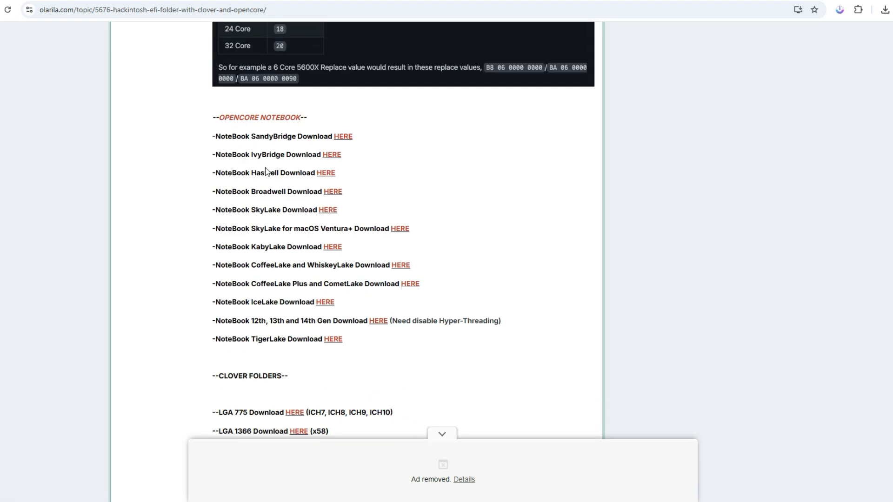
scroll(368, 316, "up", 12)
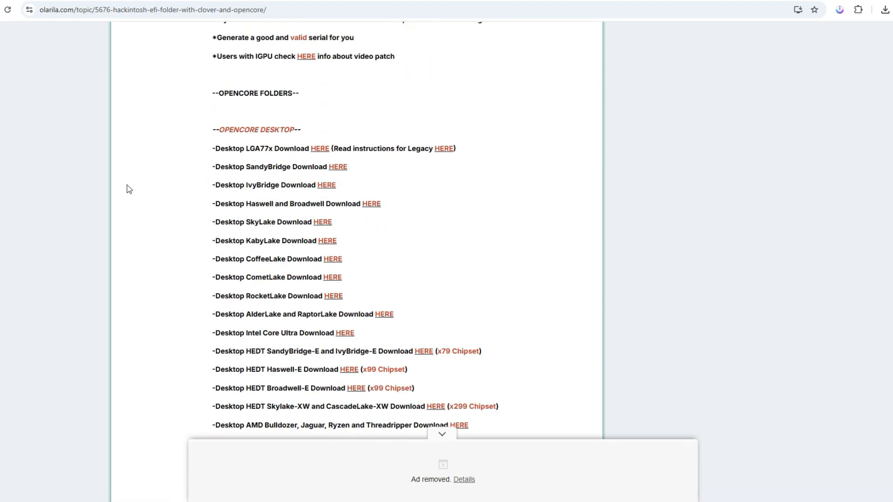
left_click_drag(247, 205, 364, 204)
left_click(381, 212)
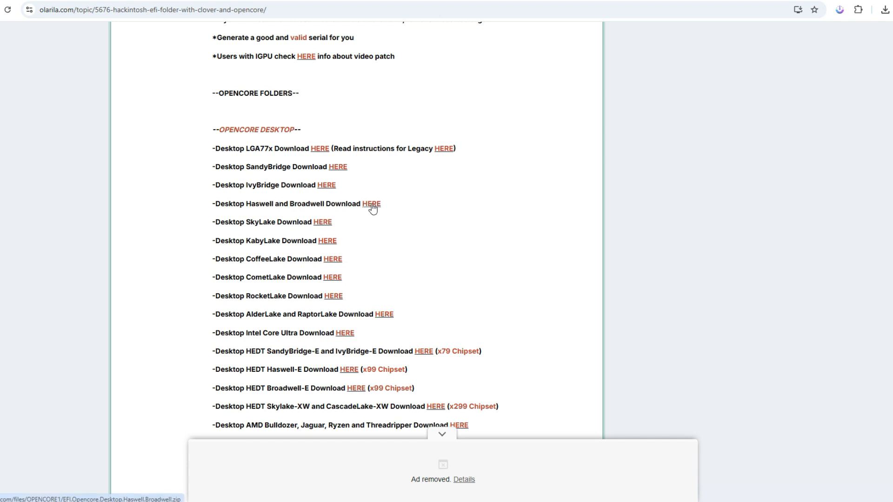
left_click(884, 10)
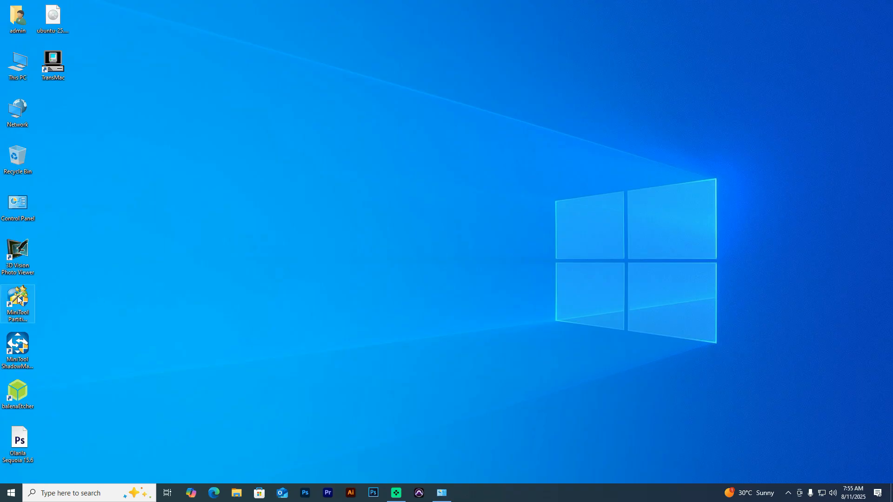
- In MiniTool Partition Wizard, hide then unhide Disk 2's 200 MB EFI partition as drive F:
double_click(16, 298)
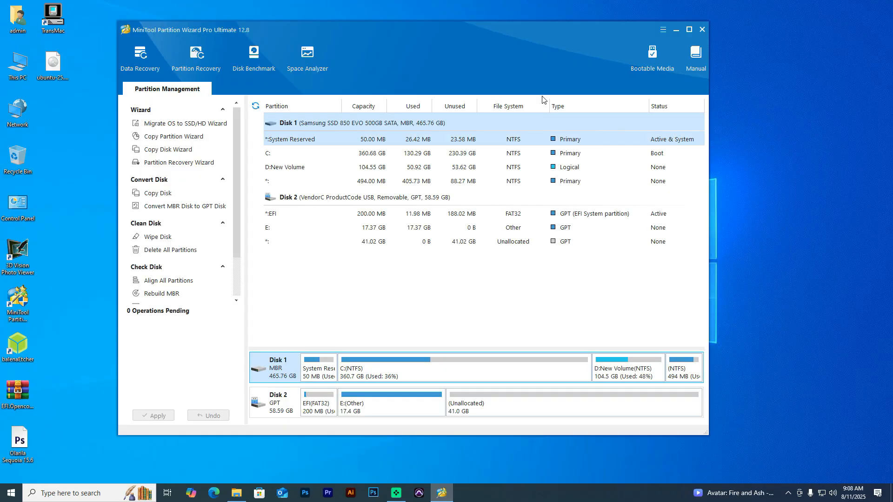
double_click(685, 35)
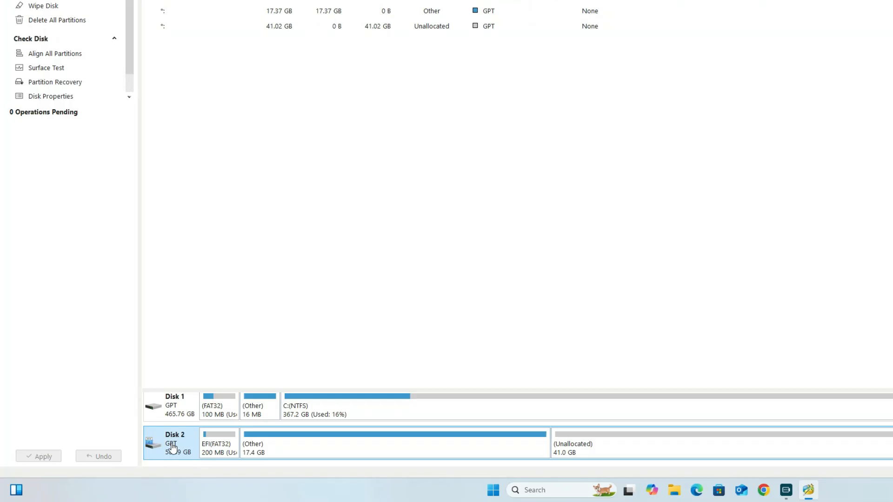
left_click(220, 447)
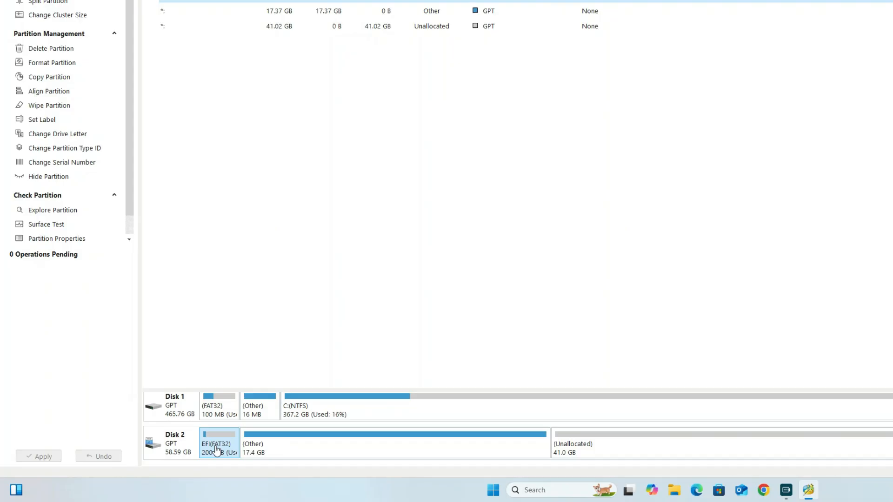
right_click(217, 449)
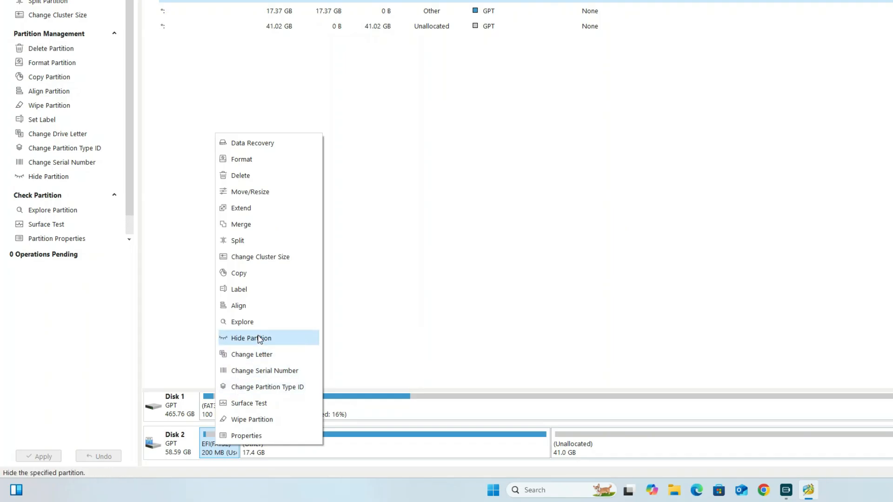
left_click(259, 338)
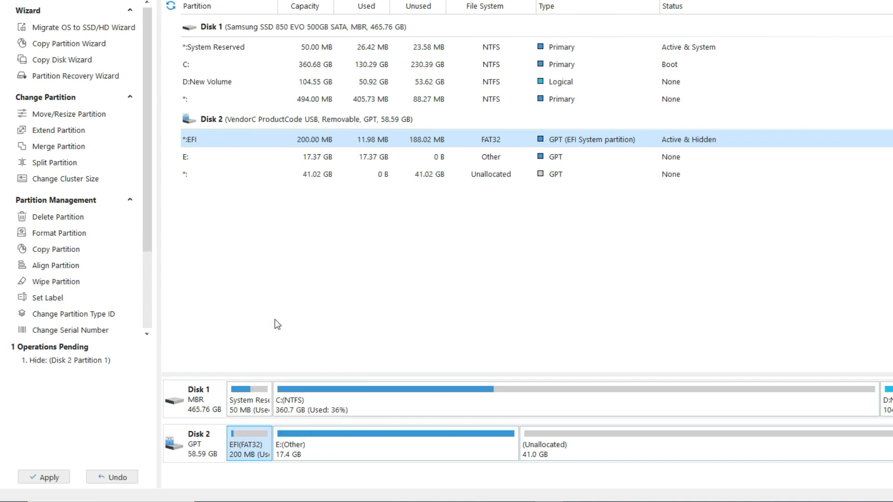
right_click(240, 447)
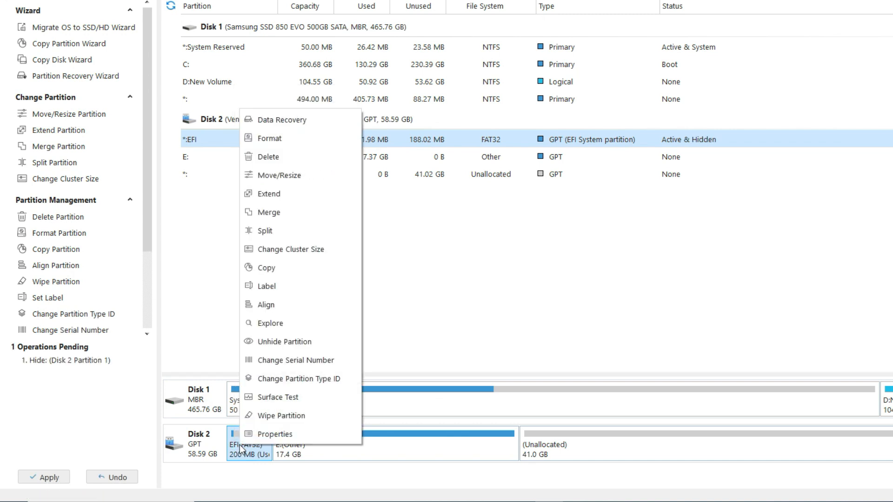
left_click(275, 346)
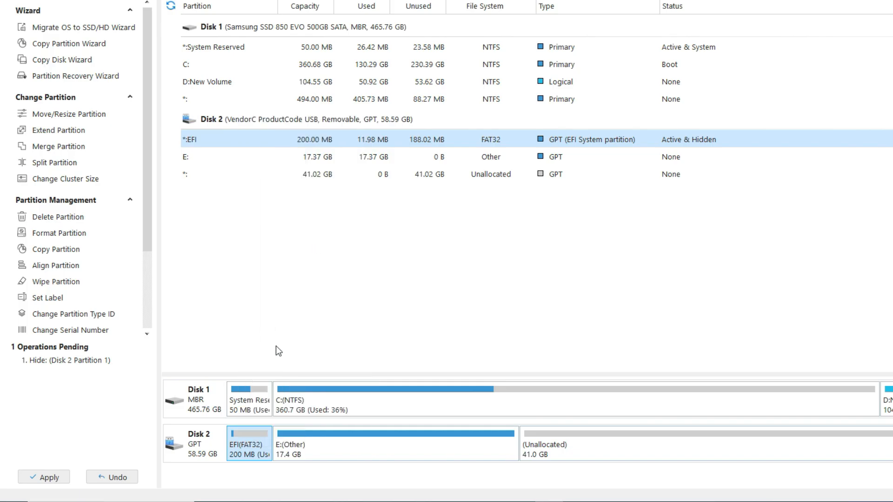
left_click(592, 242)
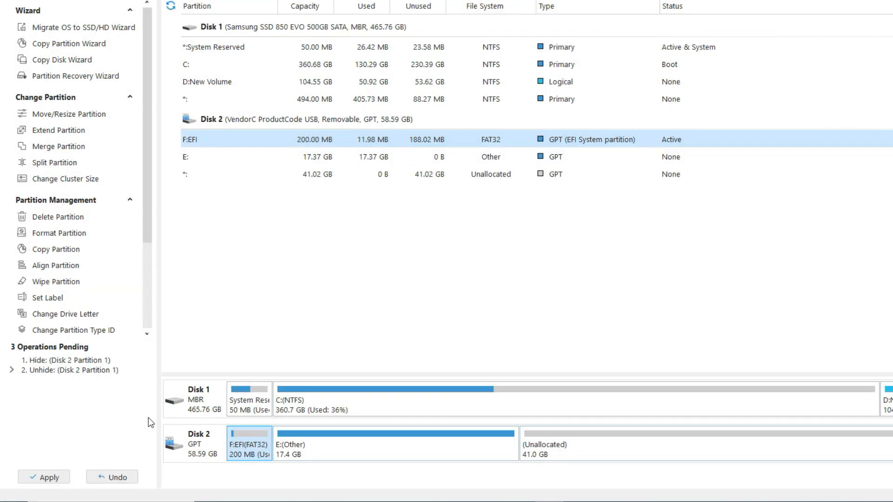
- Apply the pending partition changes and quit MiniTool Partition Wizard
left_click(49, 478)
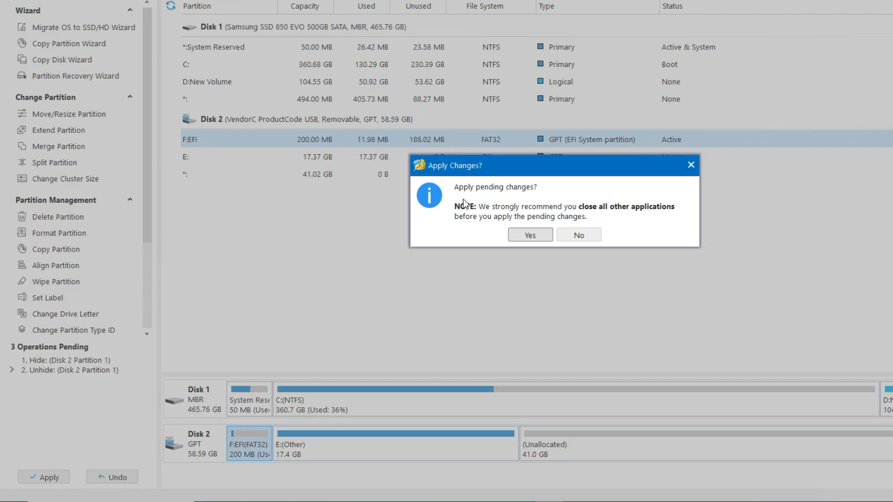
left_click(528, 238)
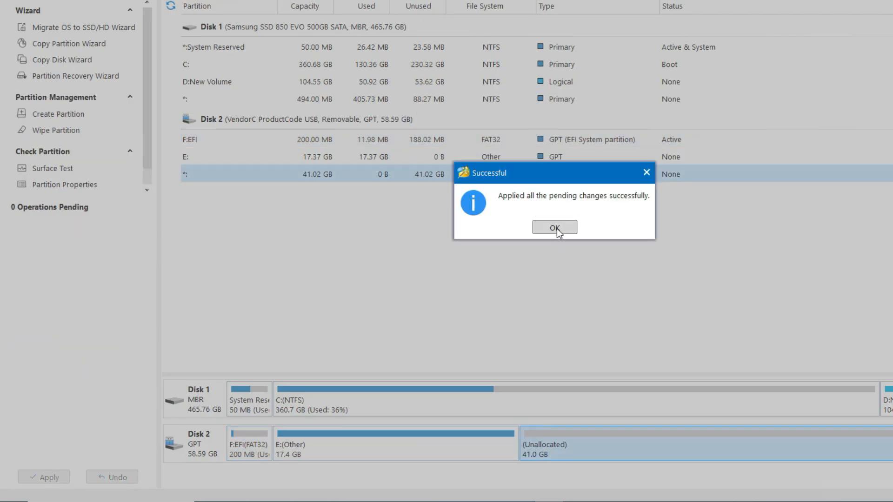
left_click(556, 228)
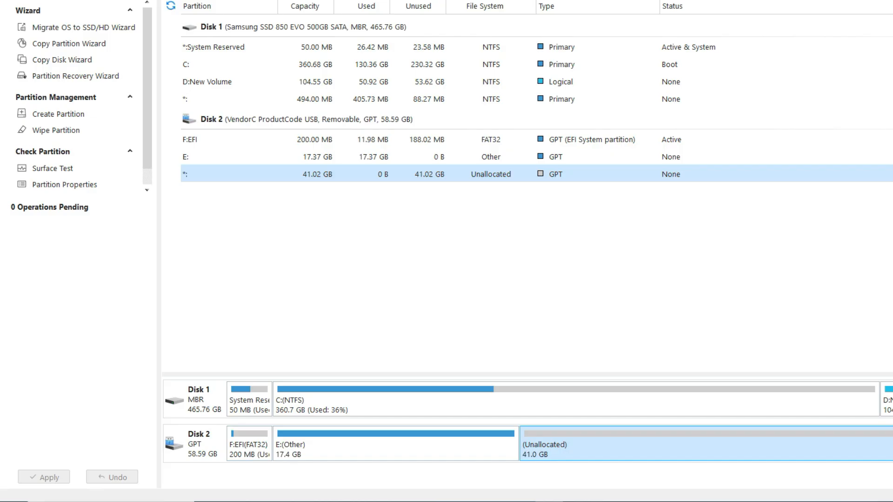
key("alt+F4")
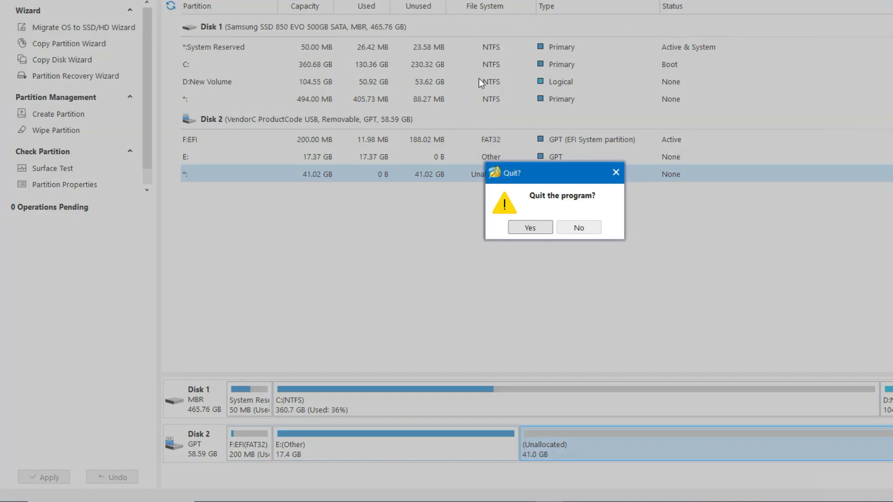
left_click(530, 227)
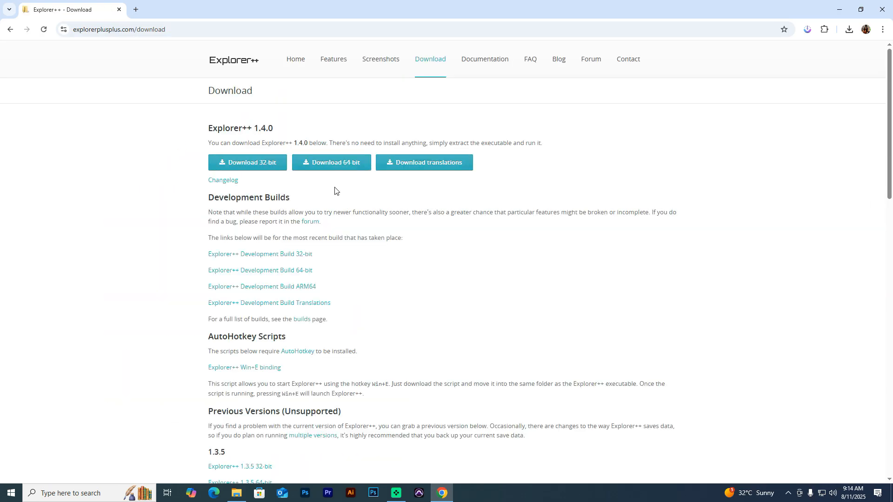
- Download the 64-bit Explorer++ package and dismiss the duplicate download prompt
left_click(344, 167)
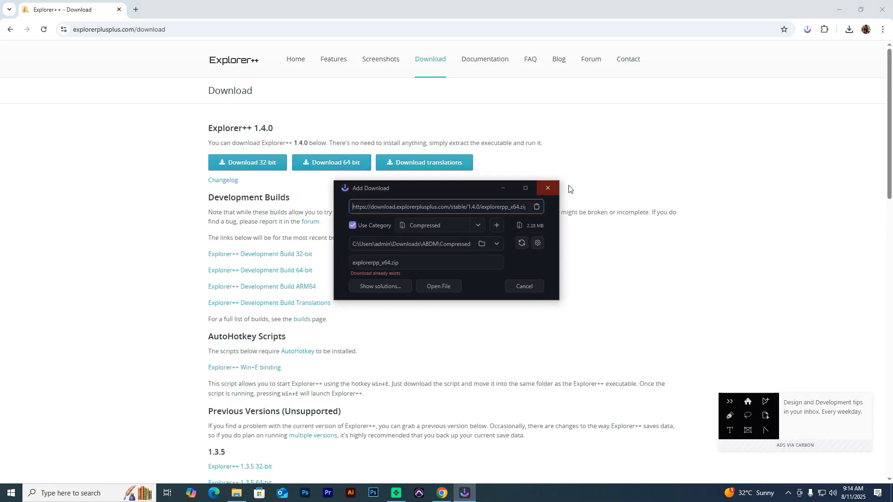
left_click(547, 189)
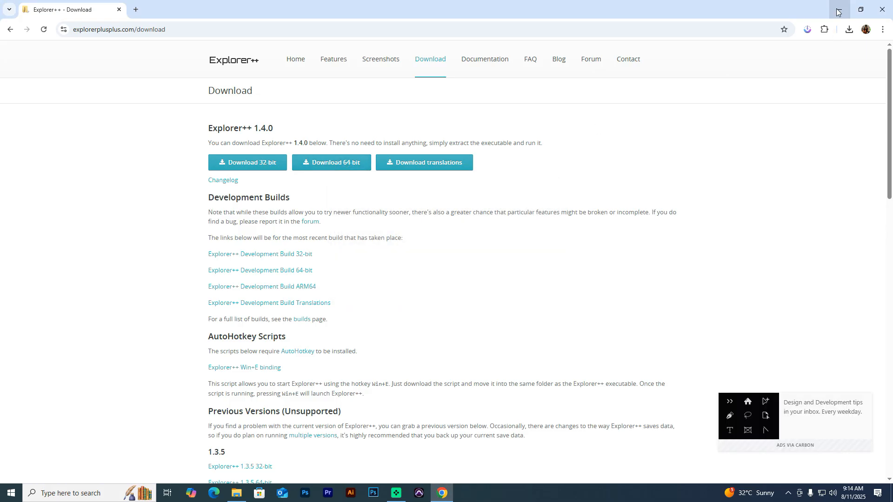
left_click(836, 11)
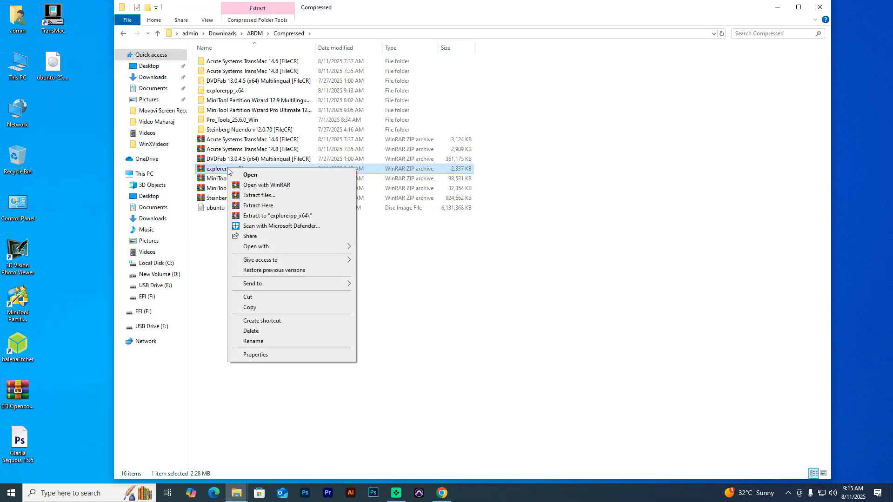
- Move Explorer++ from the extracted explorerpp_x64 folder onto the desktop and close the folder window
left_click(221, 92)
double_click(221, 92)
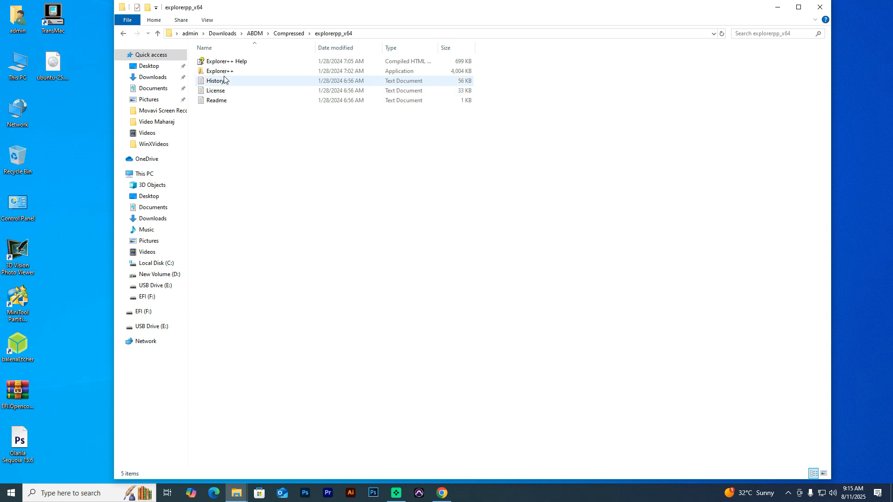
left_click_drag(292, 9, 440, 12)
left_click_drag(360, 79, 105, 189)
left_click_drag(817, 14, 597, 59)
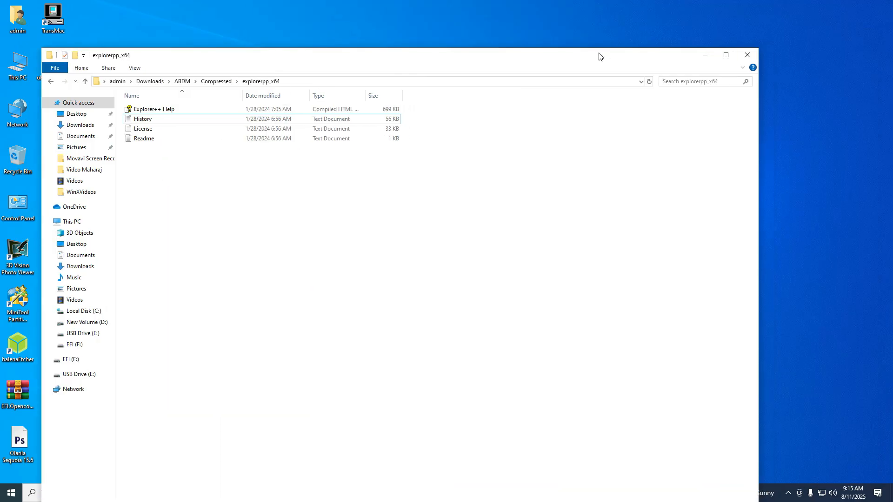
left_click(756, 56)
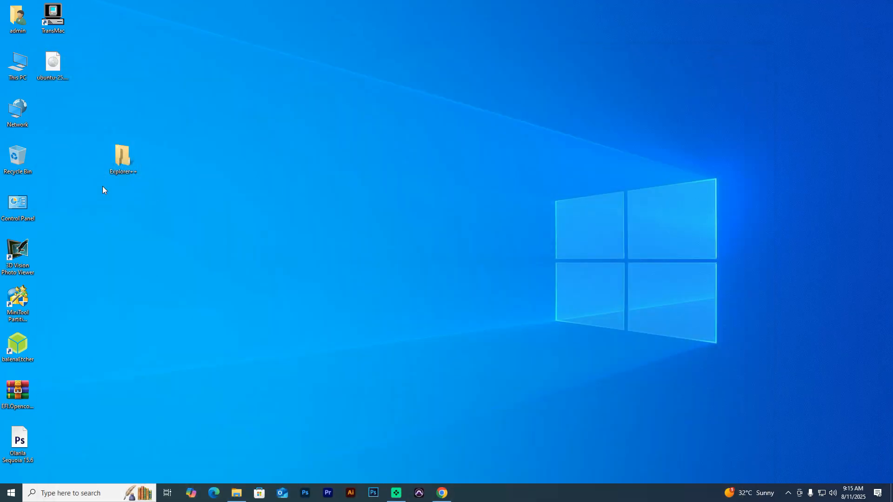
- Launch Explorer++ as administrator and open the EFI (F:) drive
right_click(118, 157)
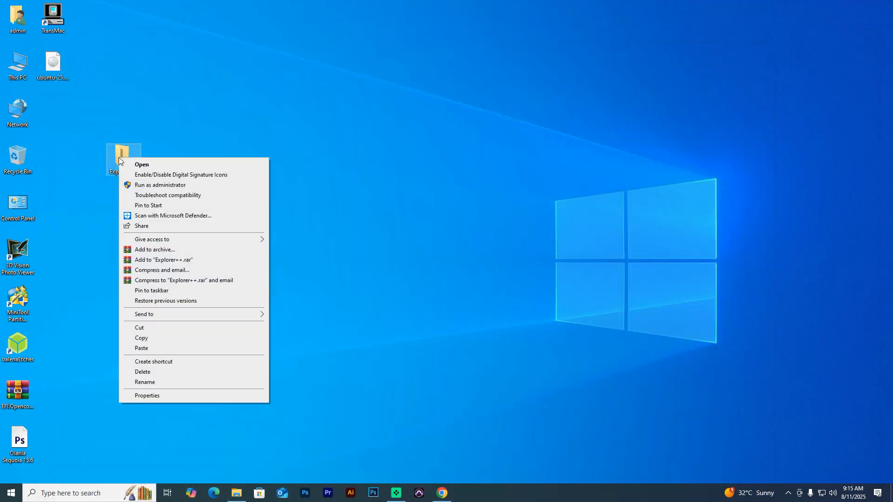
left_click(127, 184)
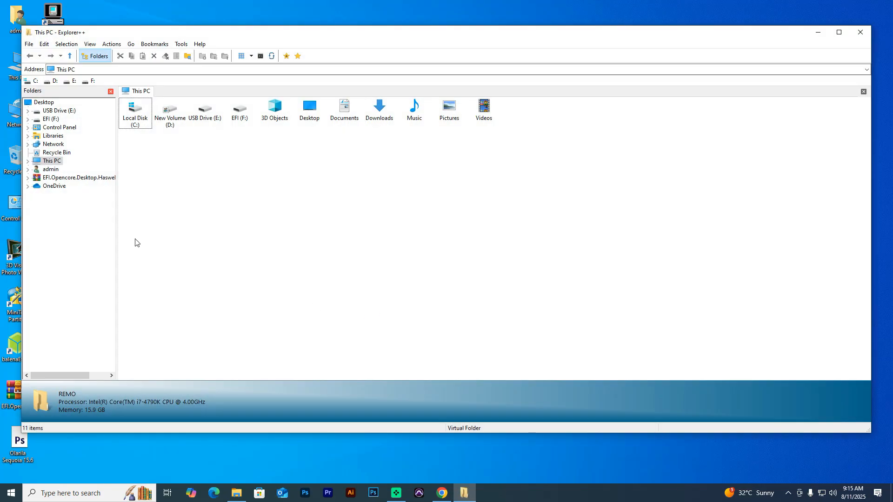
left_click(27, 161)
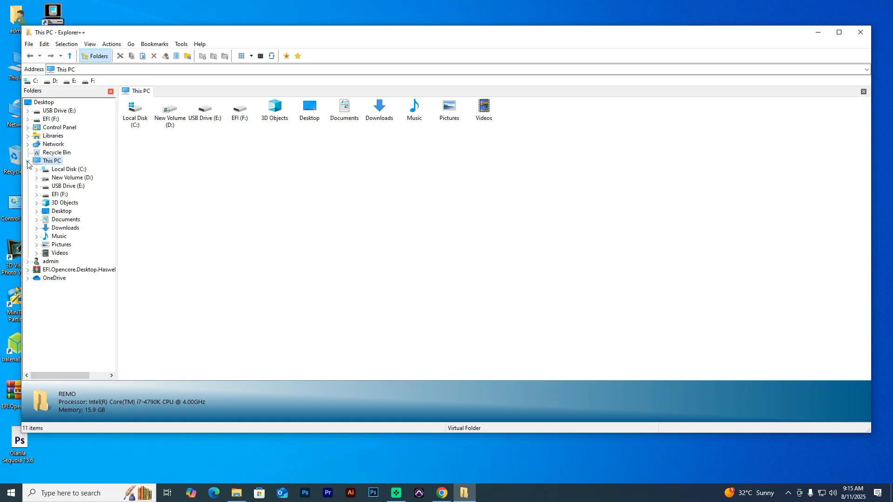
left_click(54, 194)
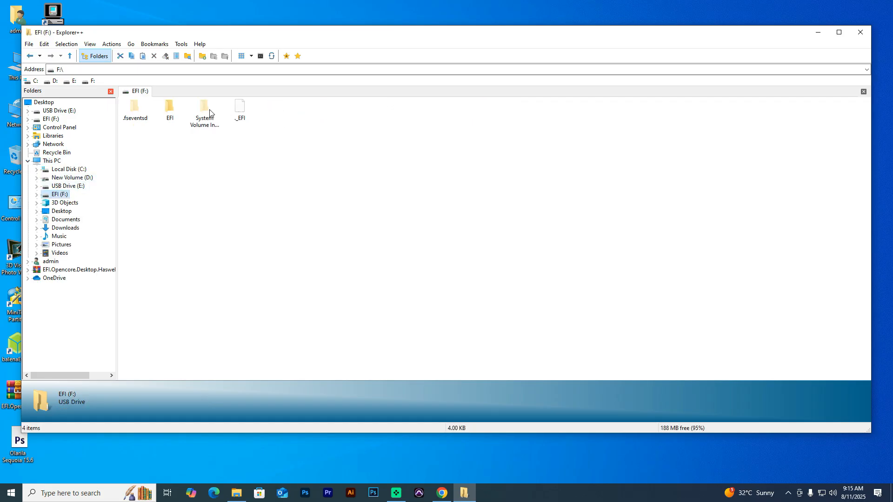
left_click_drag(285, 36, 344, 46)
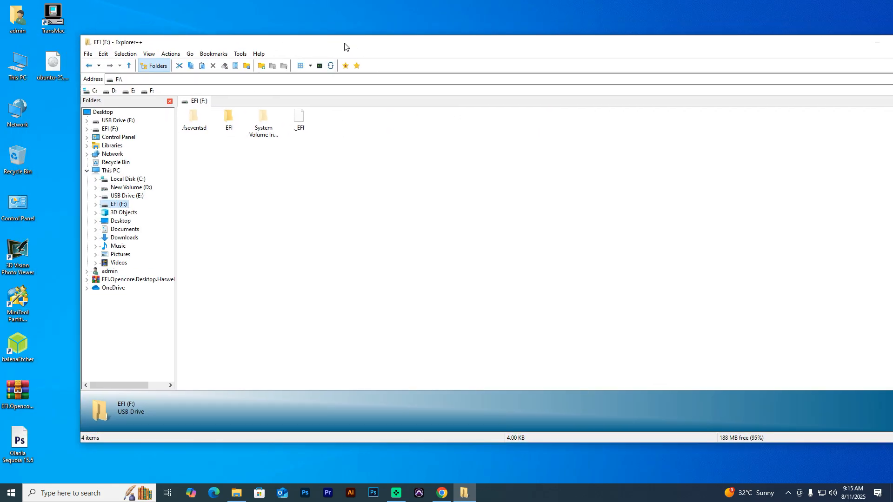
- Delete the old EFI folder from F:, then extract the OpenCore Haswell/Broadwell archive to its own folder
left_click(228, 118)
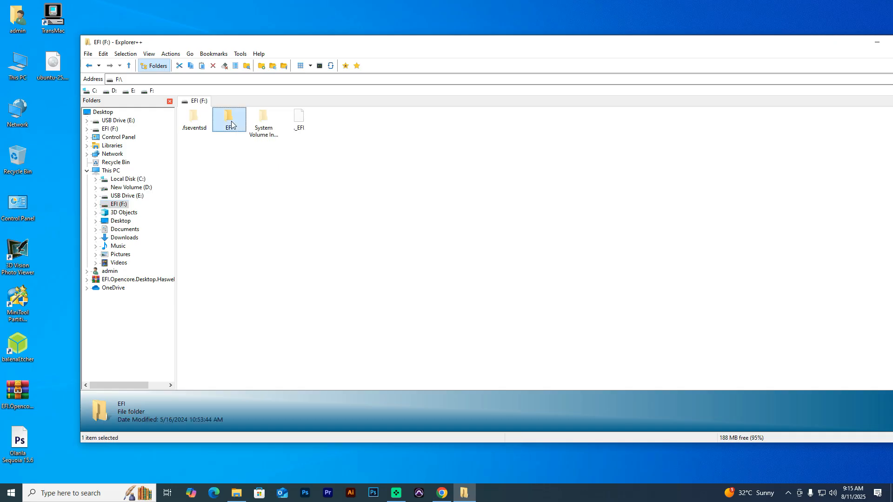
right_click(229, 121)
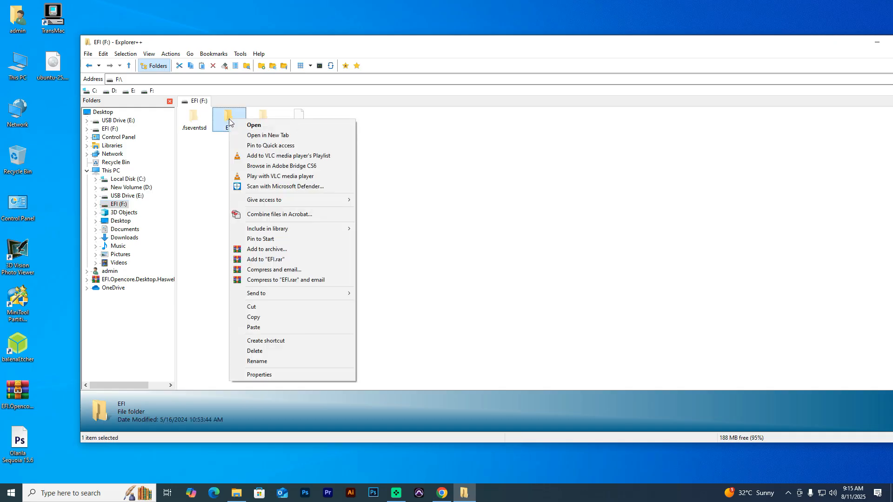
left_click(259, 352)
left_click(482, 284)
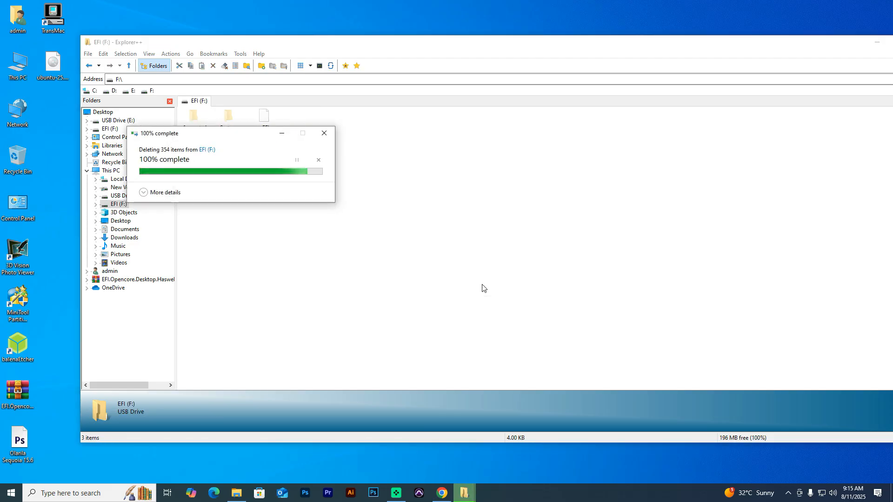
right_click(9, 393)
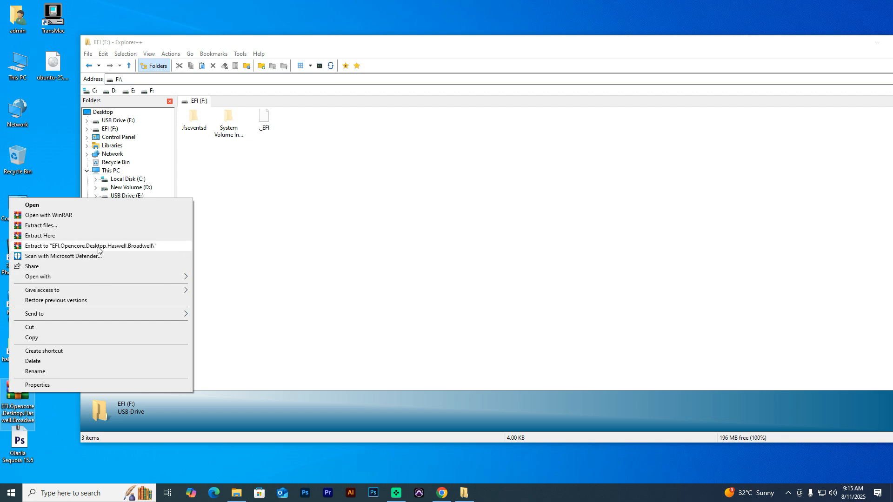
left_click(79, 246)
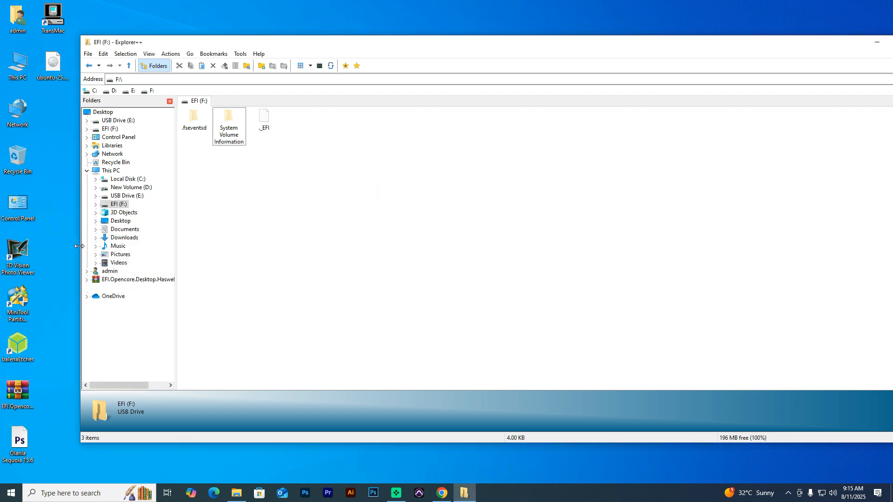
- Copy the EFI folder from the extracted OpenCore package and paste it into F:\ in Explorer++
double_click(50, 127)
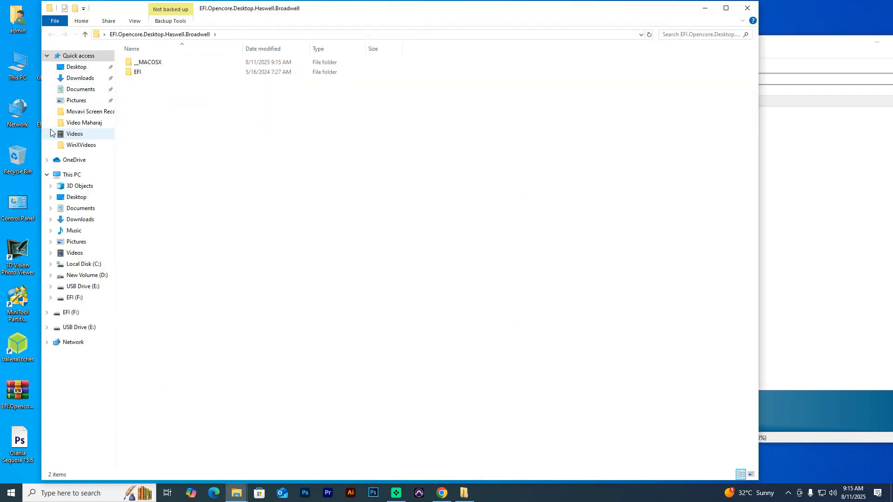
left_click_drag(326, 12, 631, 117)
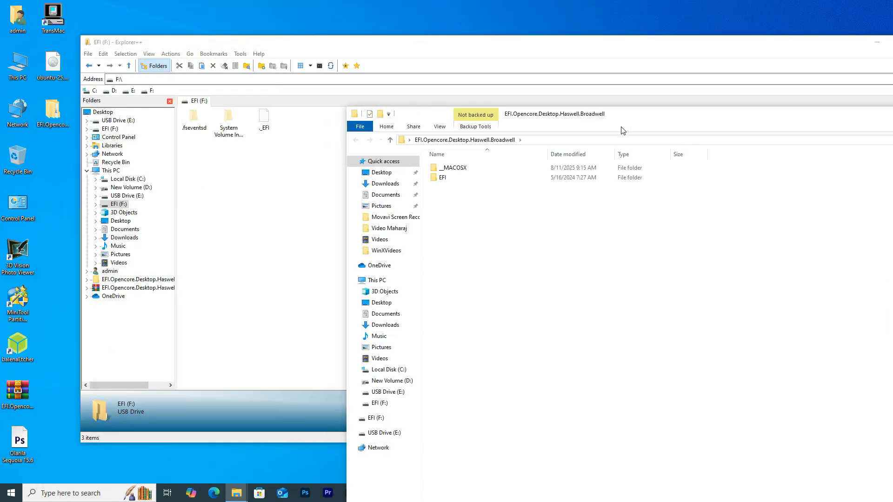
right_click(439, 178)
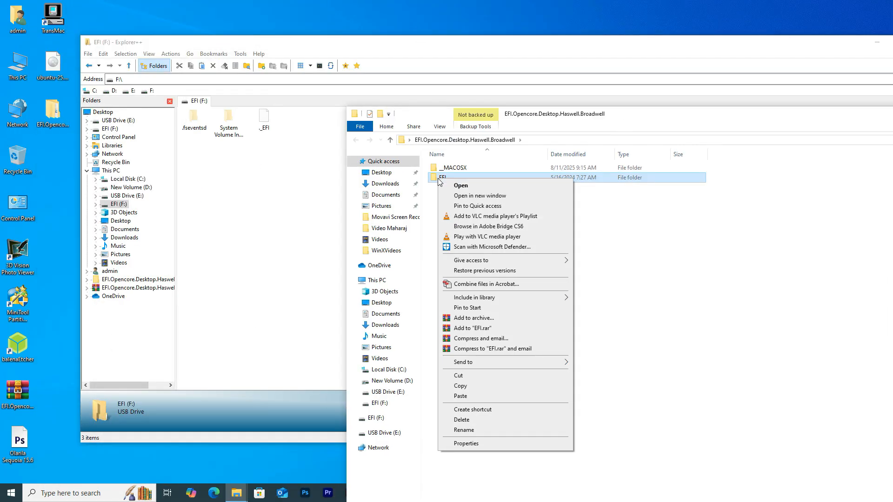
left_click(460, 386)
left_click(219, 225)
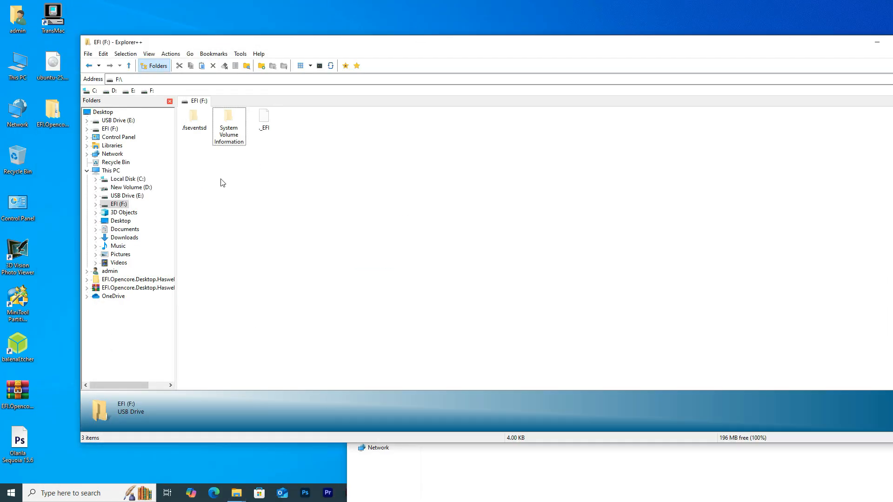
right_click(222, 181)
left_click(244, 229)
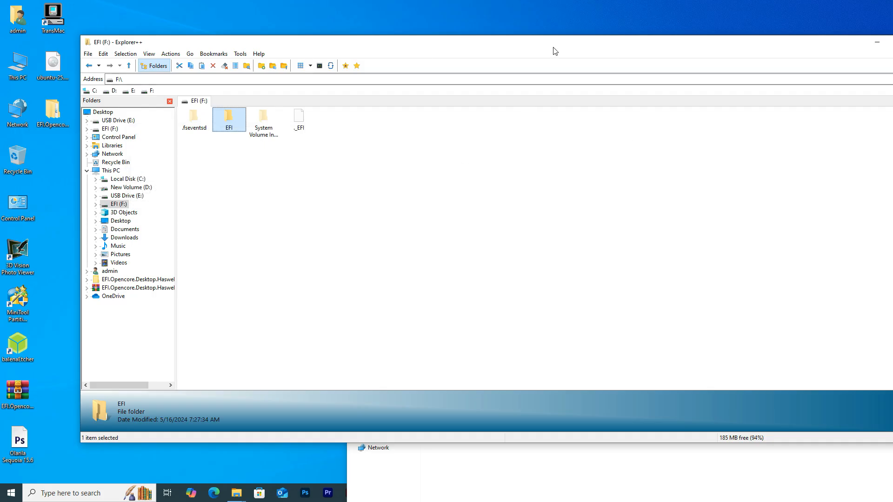
- Close Explorer++ and the extracted folder, then check EFI (F:) in This PC
left_click_drag(555, 50, 459, 64)
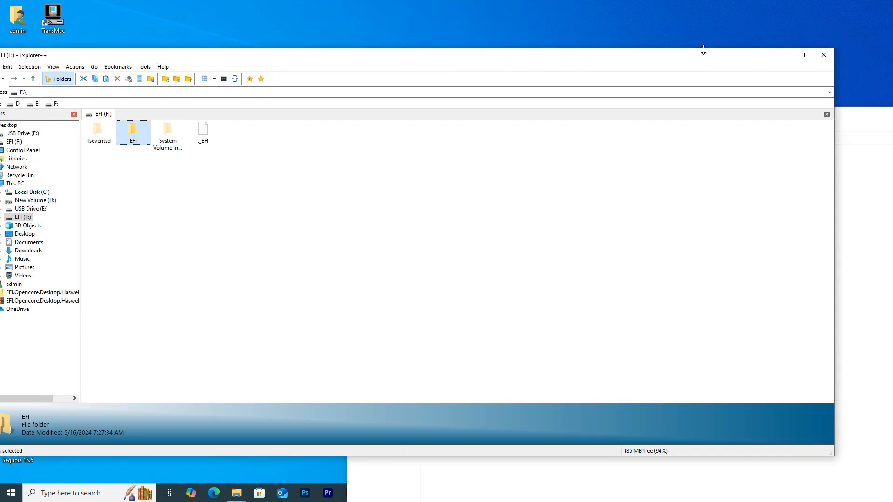
left_click(821, 56)
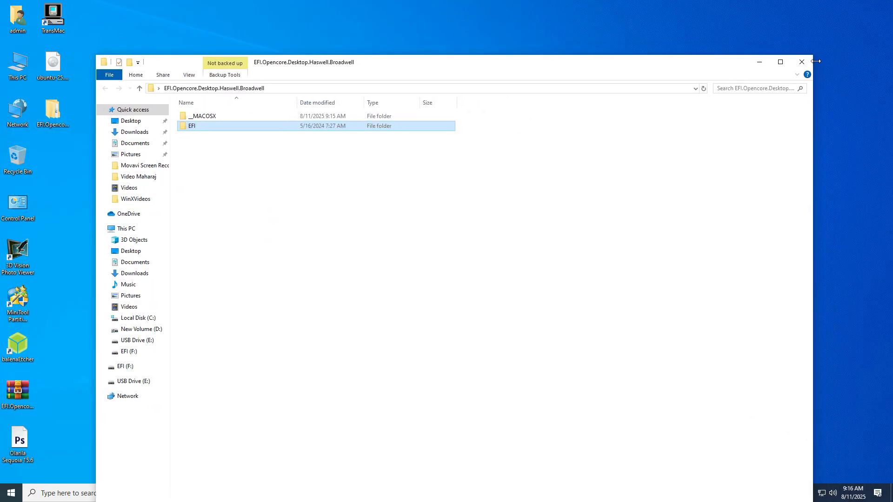
left_click(802, 62)
double_click(16, 75)
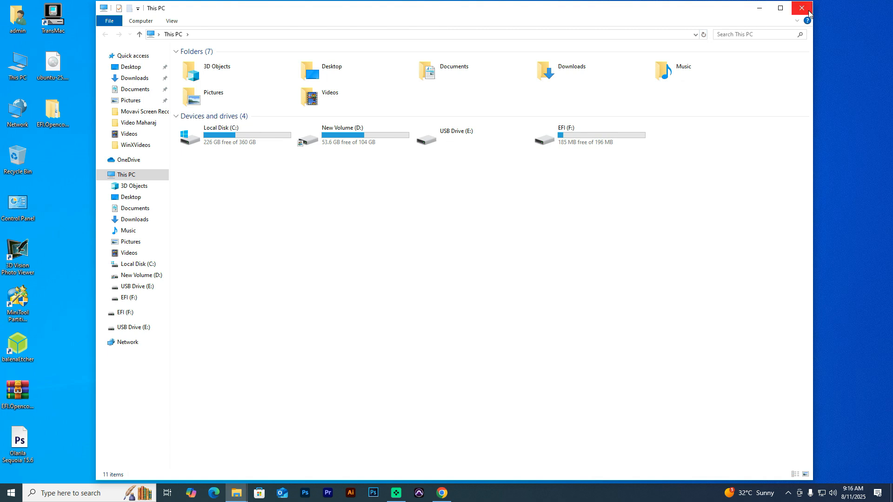
left_click(802, 8)
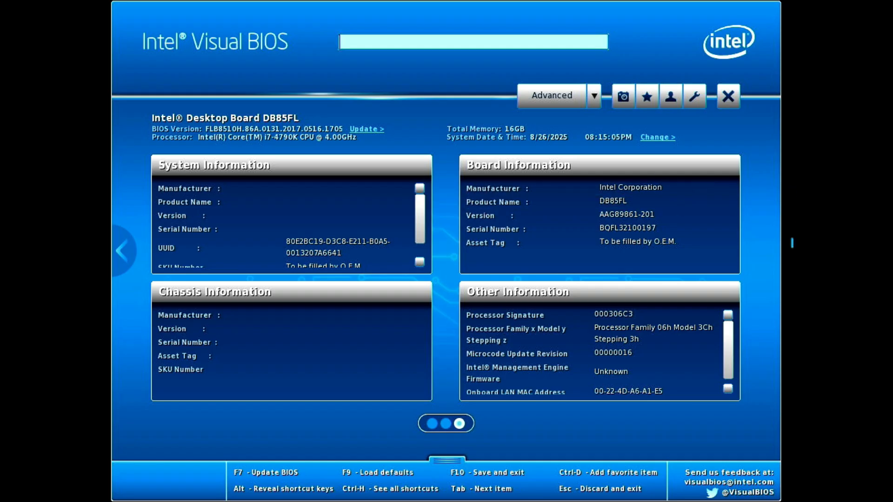
- Review the Boot Configuration, secure boot, video and onboard device settings in Visual BIOS
left_click(551, 95)
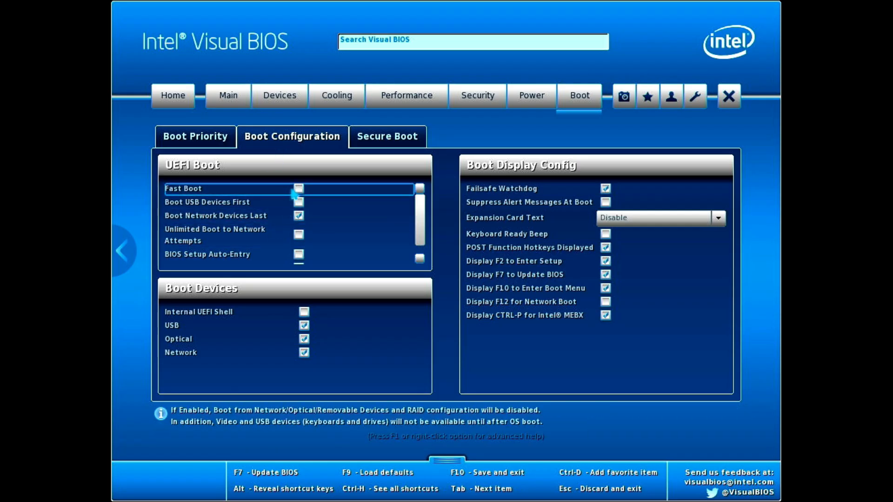
left_click(398, 143)
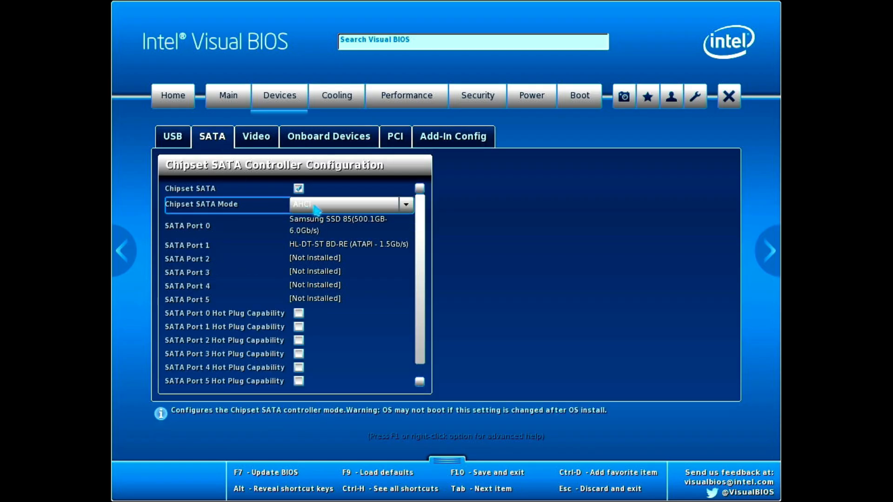
left_click(261, 144)
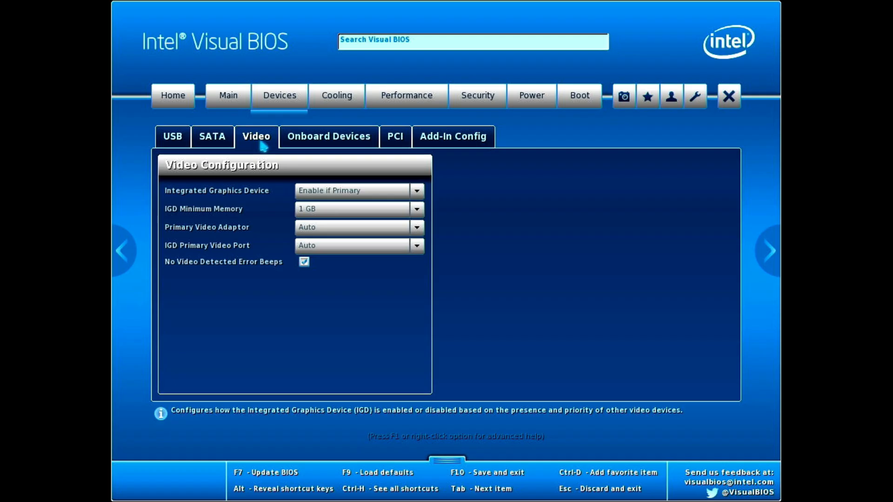
left_click(320, 136)
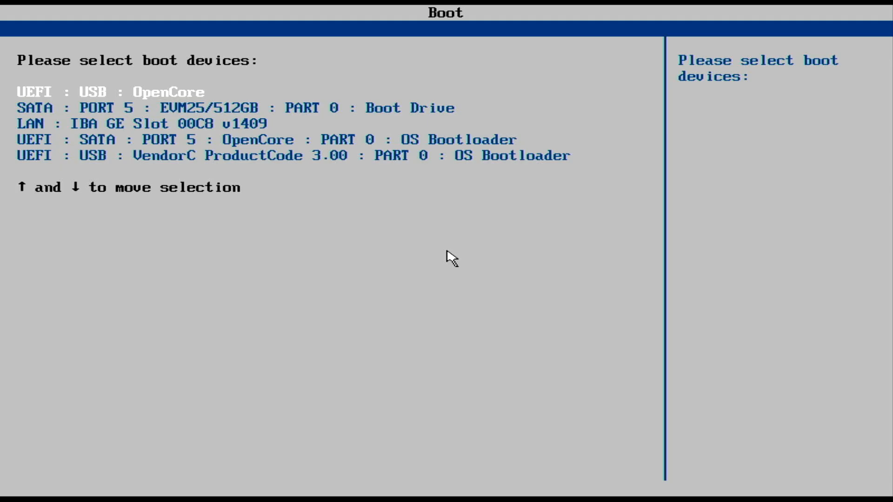
- Boot the UEFI USB OS Bootloader entry, then start Install macOS Sequoia from OpenCore
key("Down")
key("Down")
key("Down")
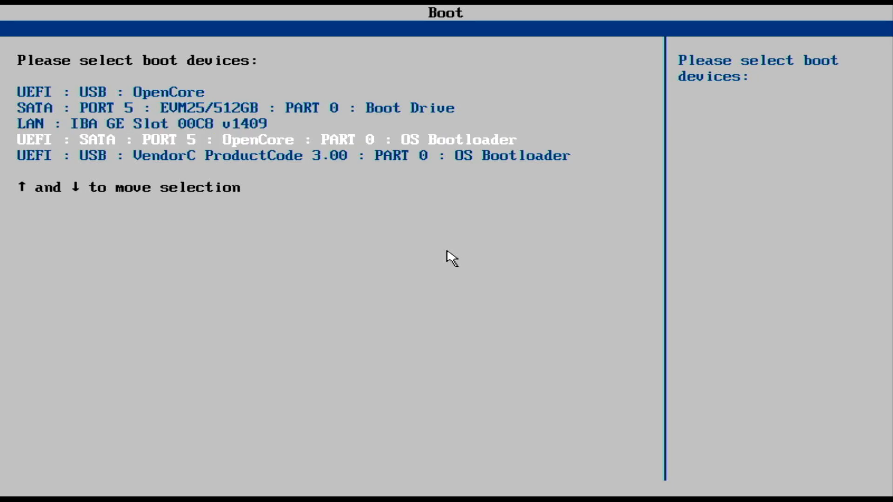
key("Down")
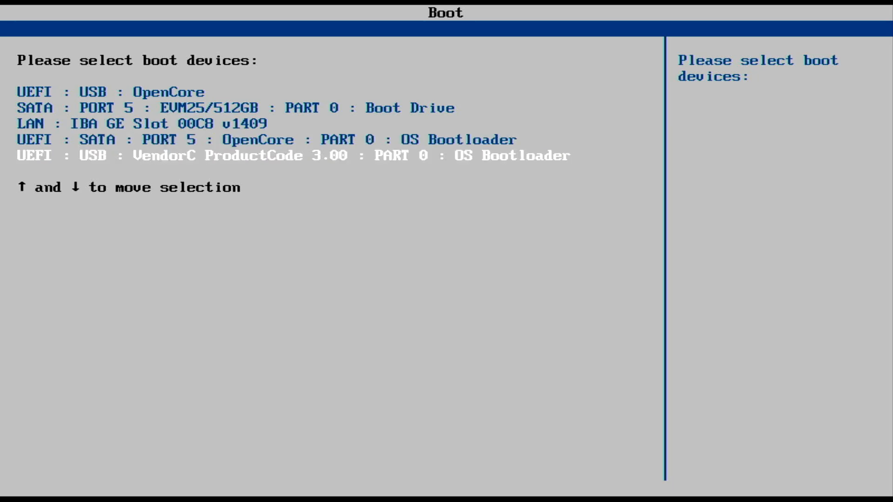
key("Return")
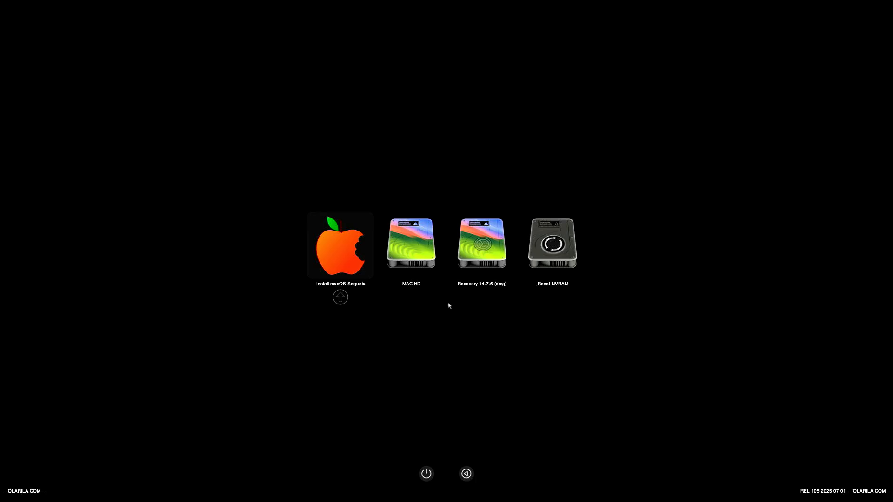
key("Return")
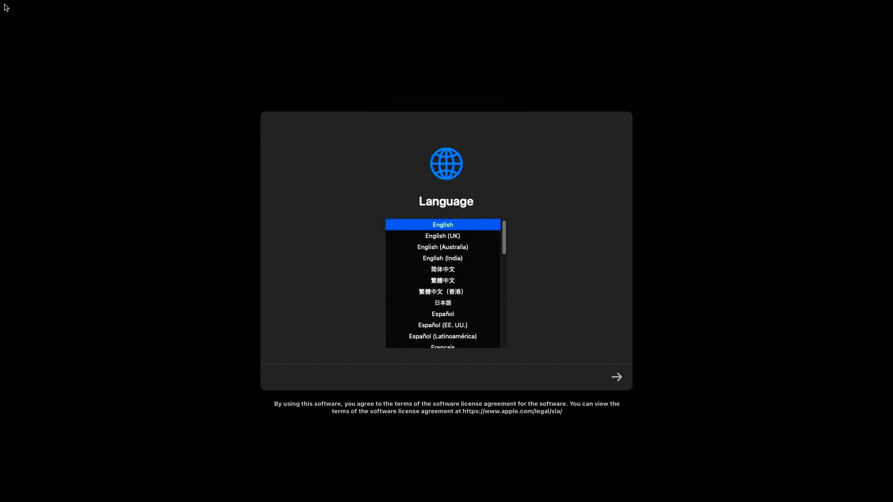
- Continue in English, launch Disk Utility, and show all devices in the disk list
left_click(617, 376)
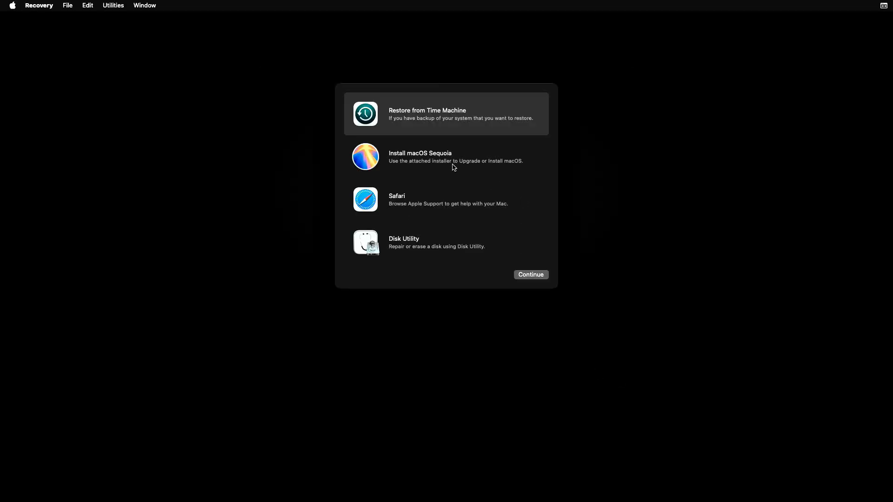
left_click(412, 246)
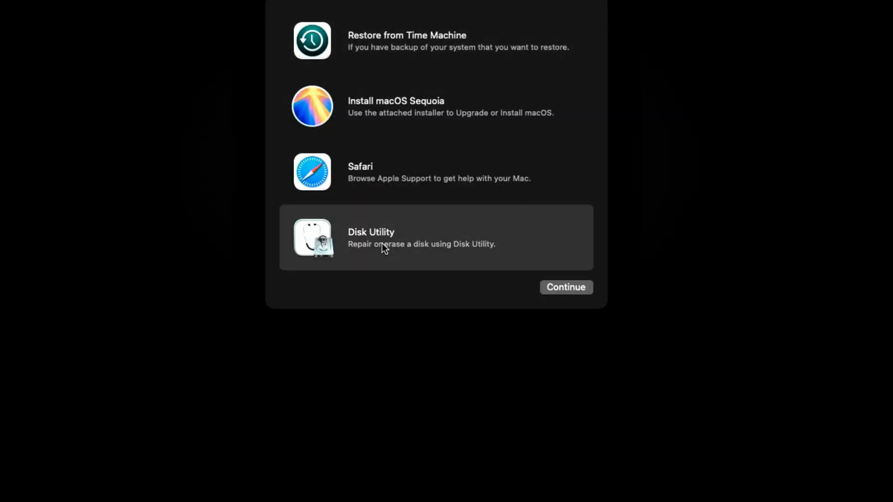
left_click(547, 291)
left_click(262, 63)
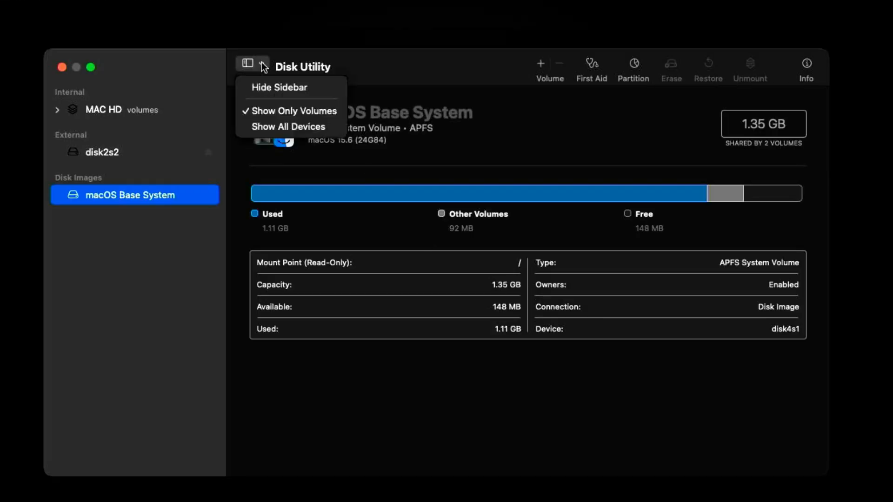
left_click(274, 125)
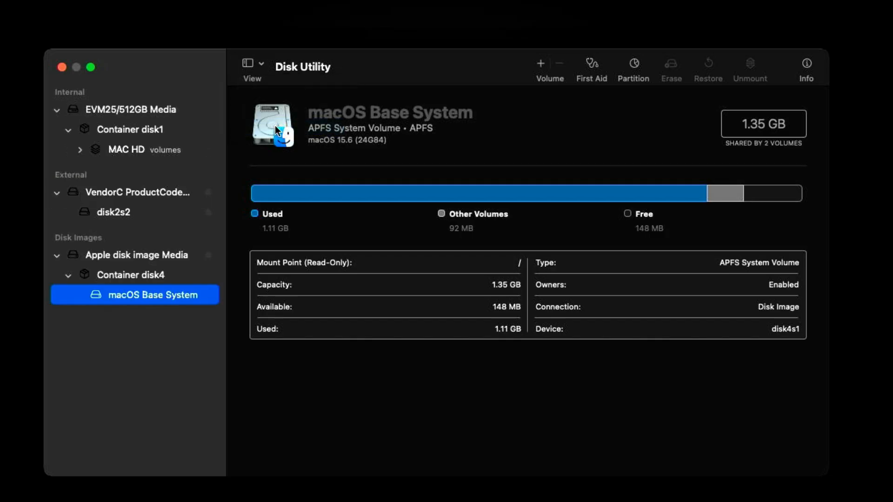
- Erase the EVM25/512GB Media disk as MAC HD, then quit Disk Utility
left_click(158, 112)
left_click(665, 68)
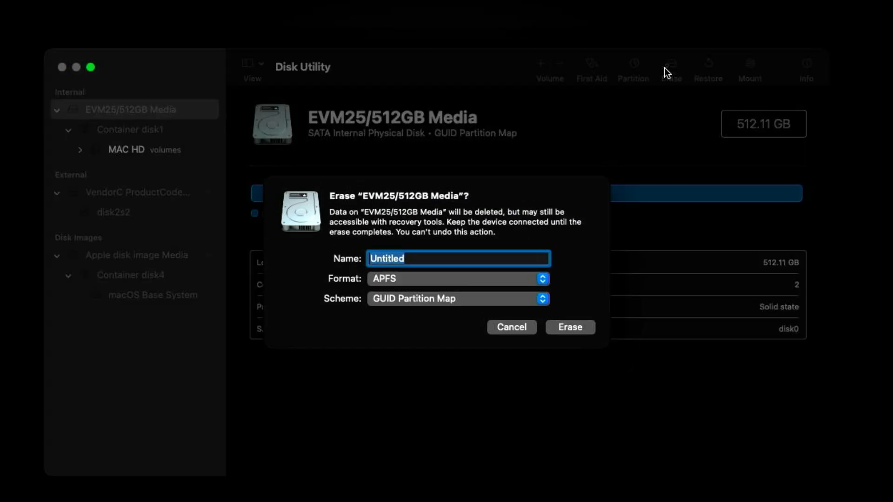
type("MAC HD")
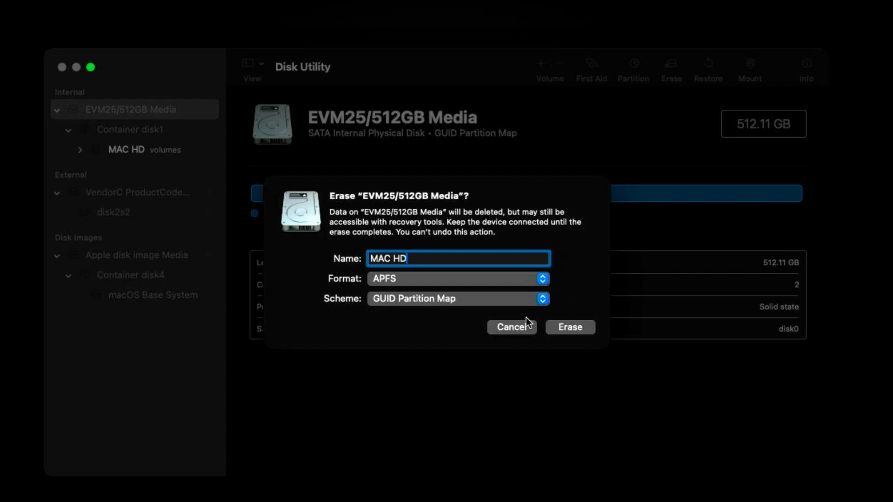
left_click(562, 326)
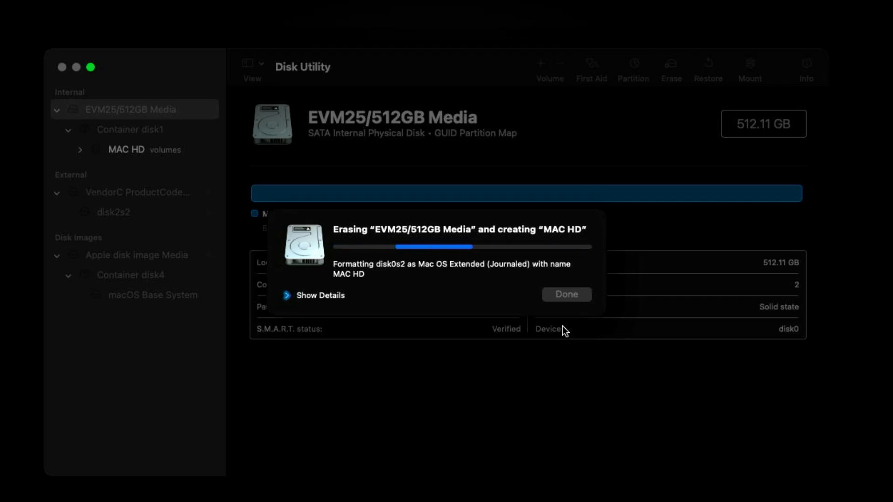
left_click(567, 289)
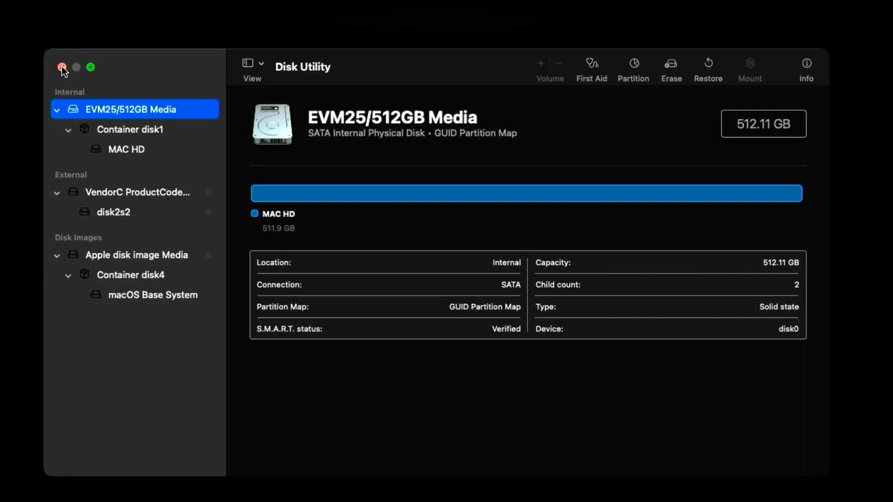
left_click(62, 67)
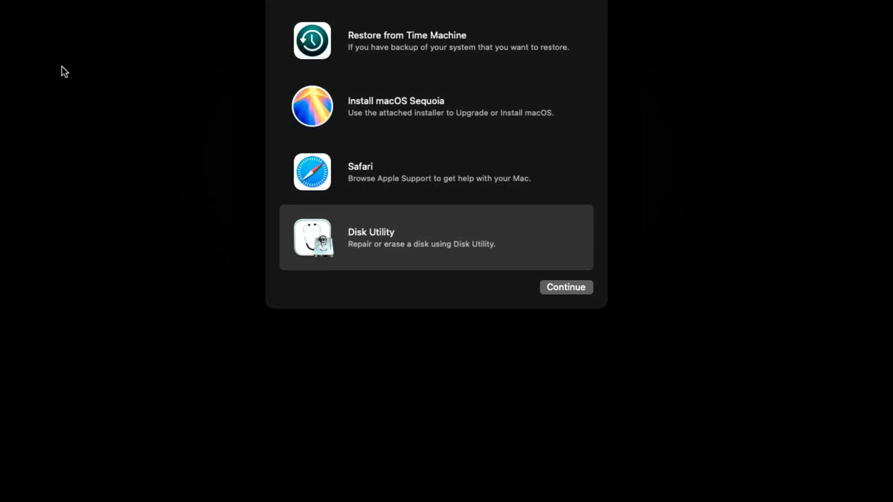
- Start the macOS Sequoia installer, agree to the license, and install onto MAC HD
left_click(322, 107)
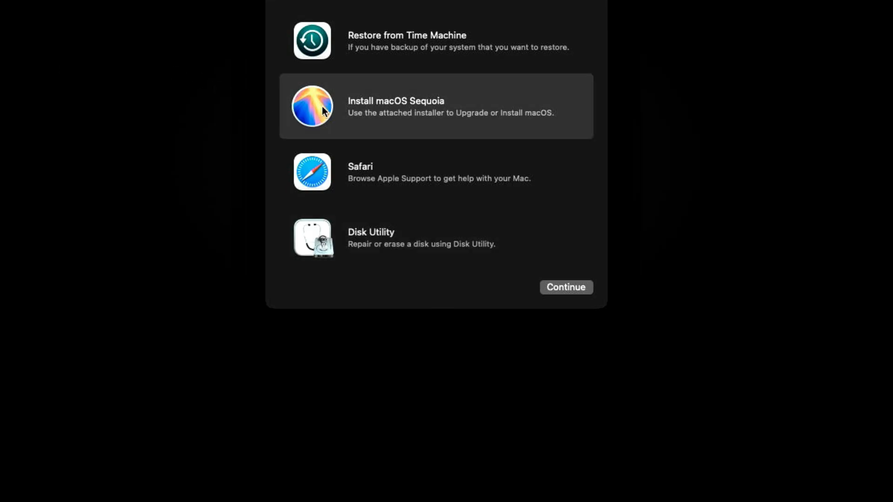
left_click(552, 289)
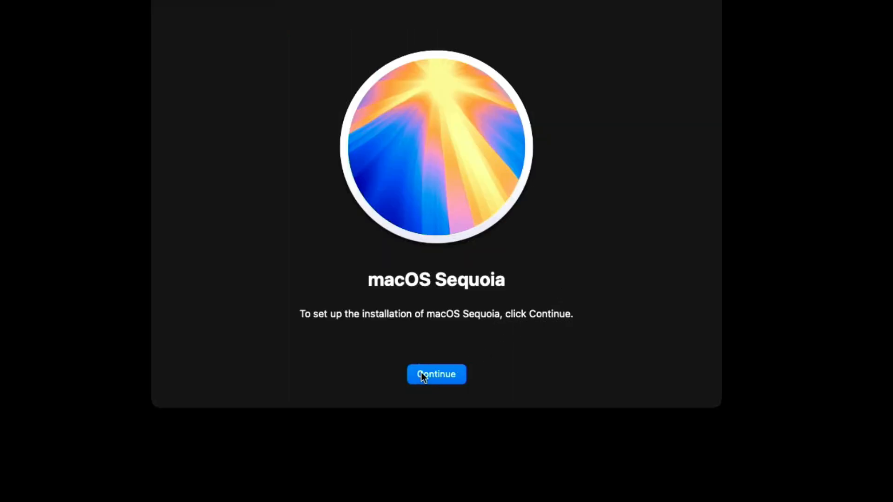
left_click(422, 374)
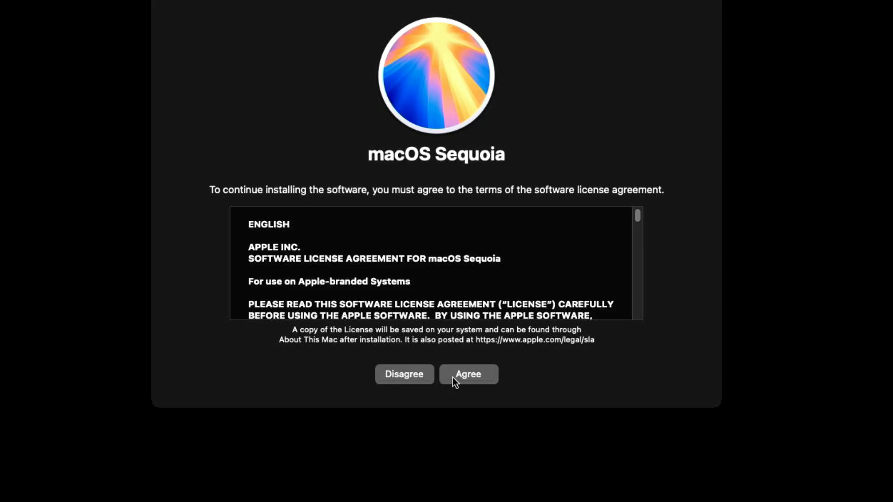
left_click(453, 377)
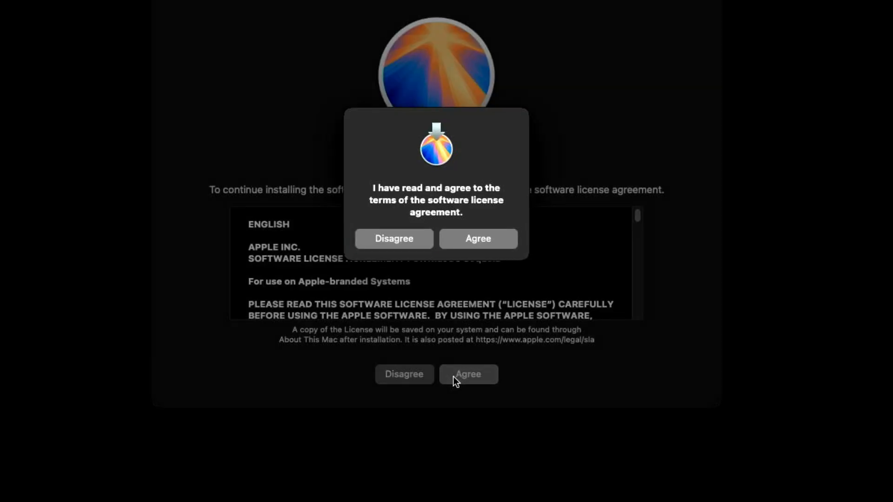
left_click(482, 241)
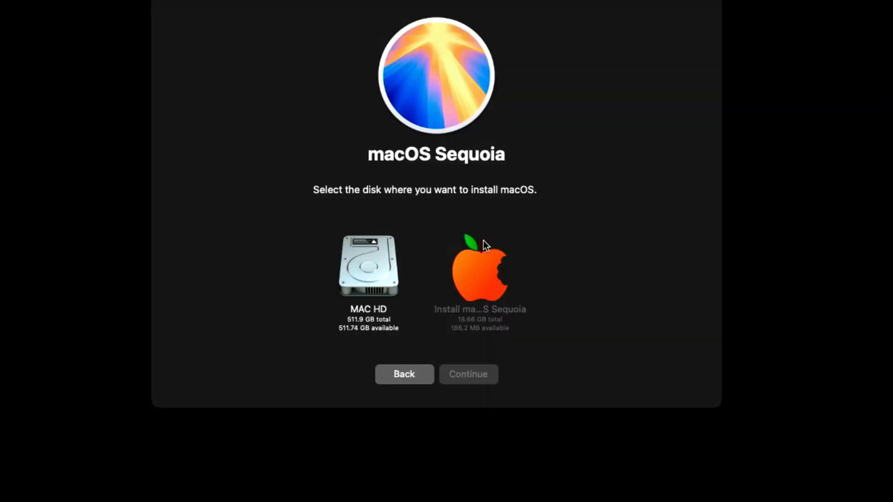
left_click(347, 275)
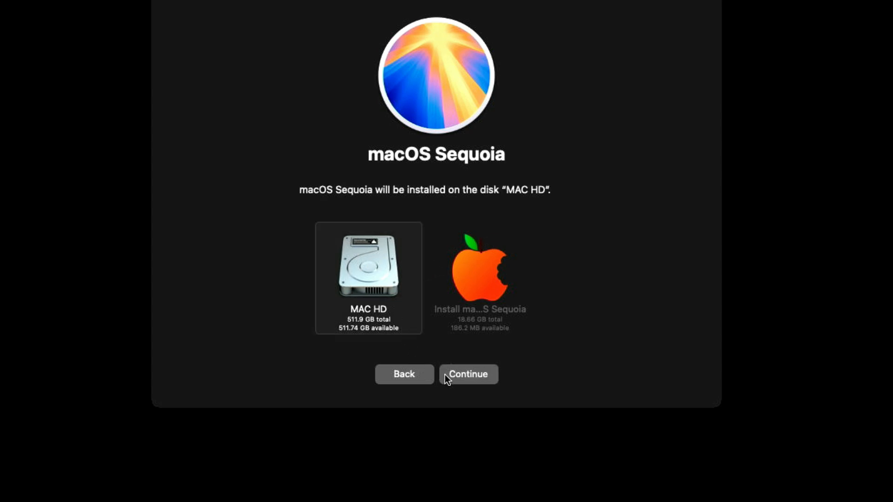
left_click(451, 373)
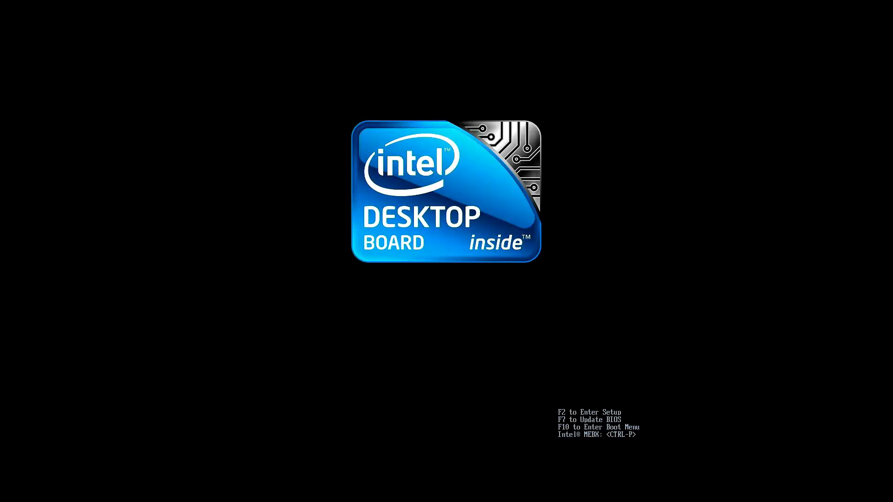
- On restart, boot the USB bootloader from the F10 menu to continue installing
key("F10")
key("Down")
key("Down")
key("Down")
key("Return")
key("Return")
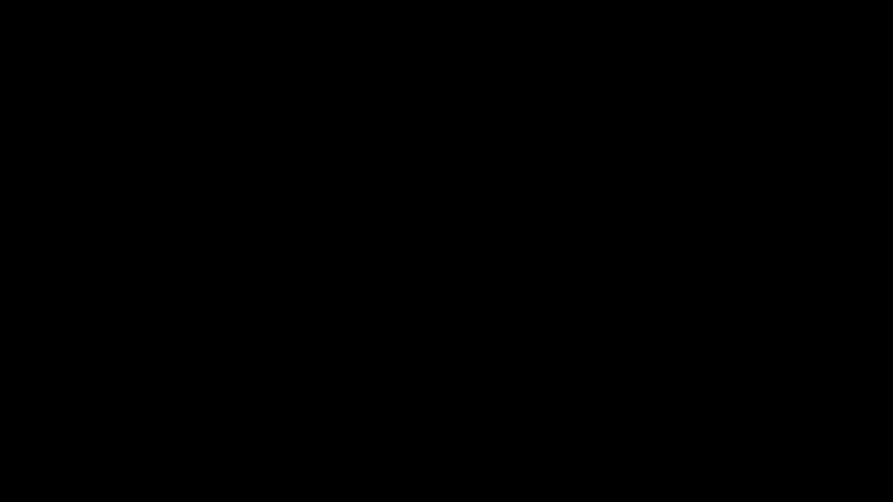
- Reboot into the UEFI USB OS Bootloader via F10 so the macOS installation resumes
key("Down")
key("Down")
key("Down")
key("Return")
key("Return")
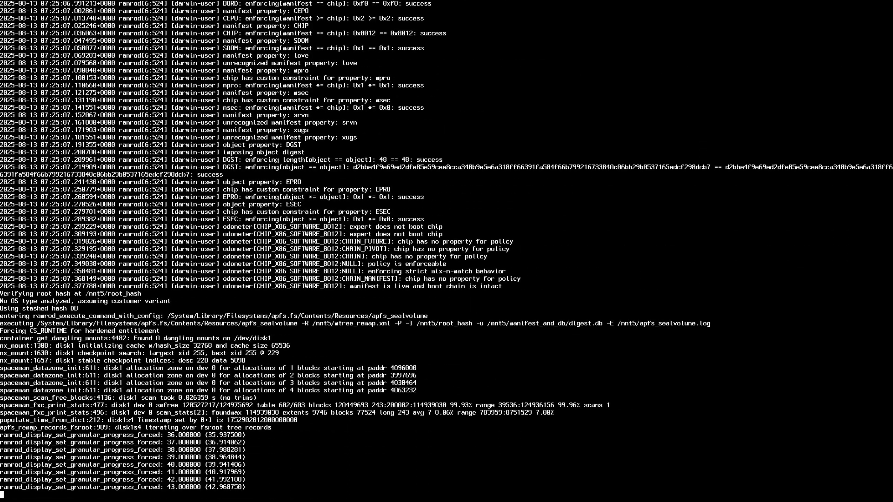
key("F10")
key("Down")
key("Down")
key("Down")
key("Return")
key("Return")
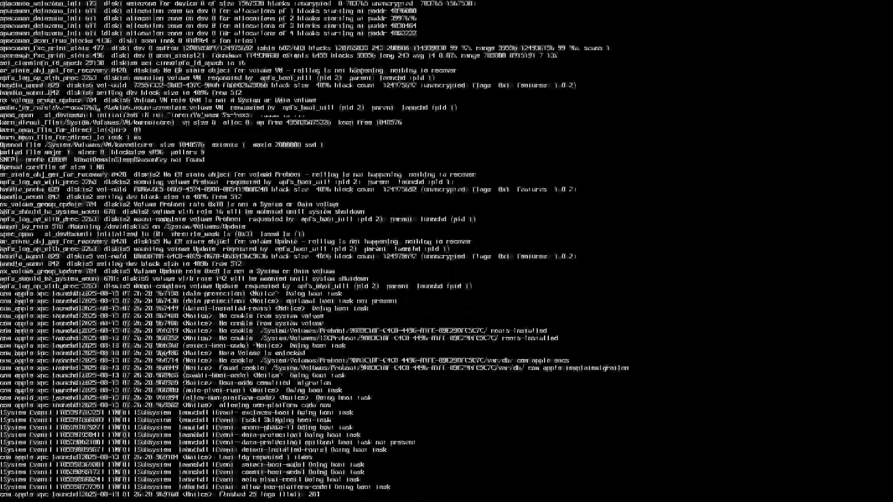
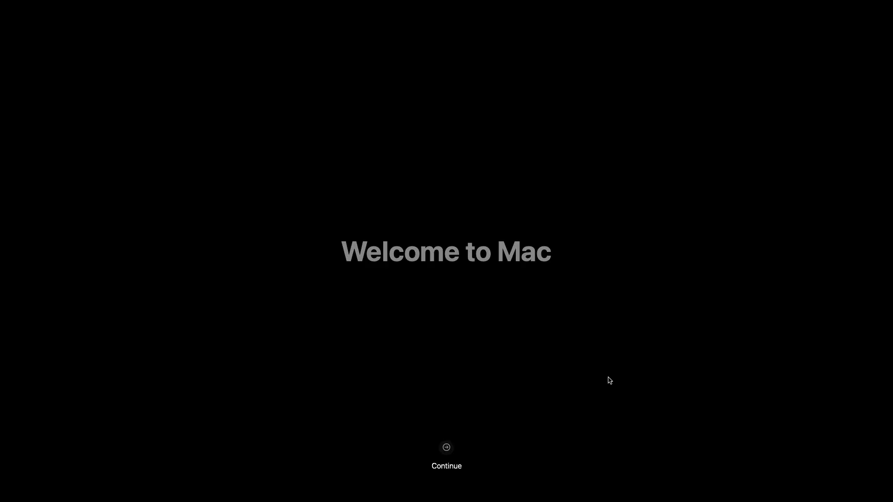
- Get through the welcome screen and Keyboard Setup Assistant, choosing the ANSI keyboard type
left_click(446, 449)
left_click(604, 384)
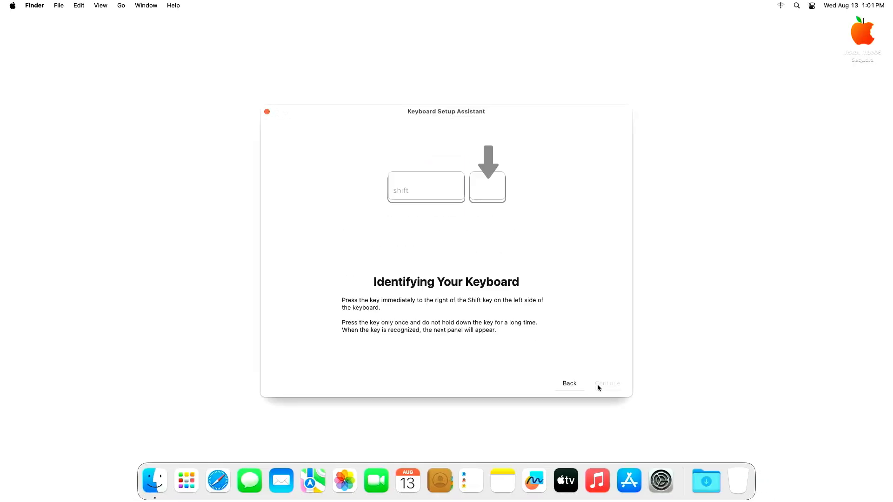
left_click(477, 195)
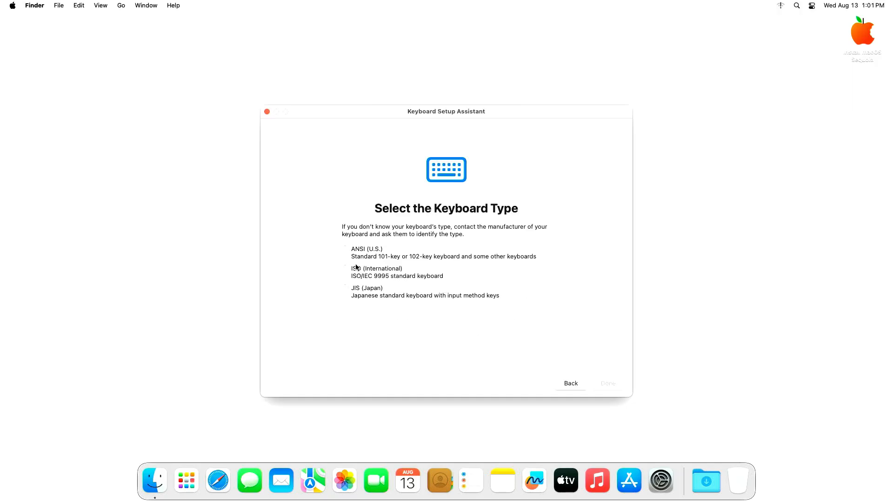
left_click(346, 250)
key("Return")
- In Finder Settings > General, enable Hard disks on the desktop
left_click(32, 6)
left_click(39, 34)
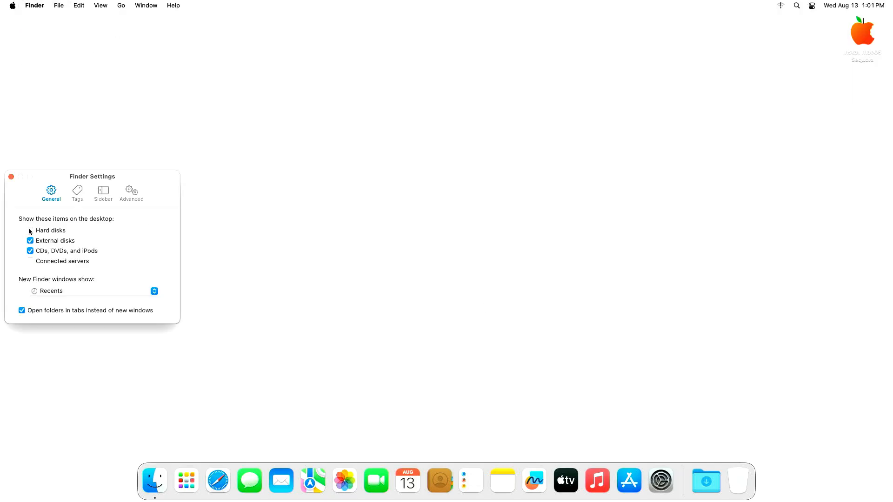
left_click(30, 230)
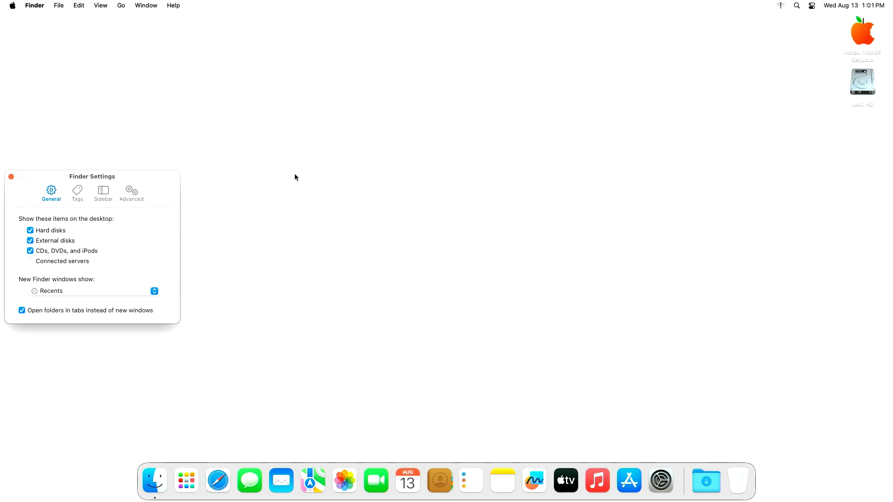
- Open a Finder window on Applications, enlarge it, and close Finder Settings
left_click(154, 480)
left_click(266, 127)
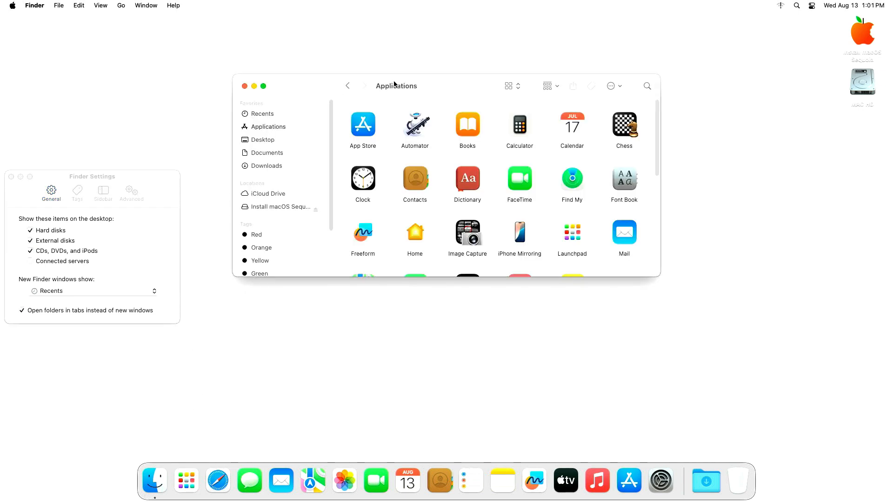
left_click_drag(395, 84, 265, 58)
left_click_drag(541, 263, 794, 417)
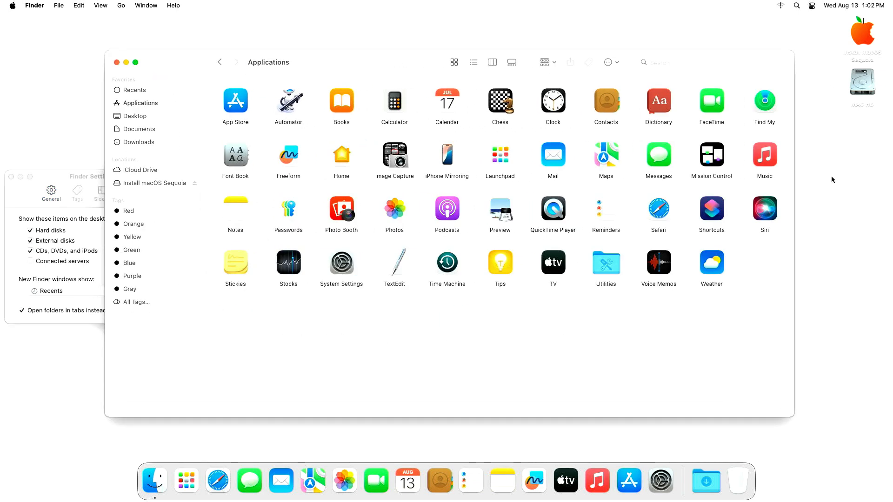
left_click(11, 178)
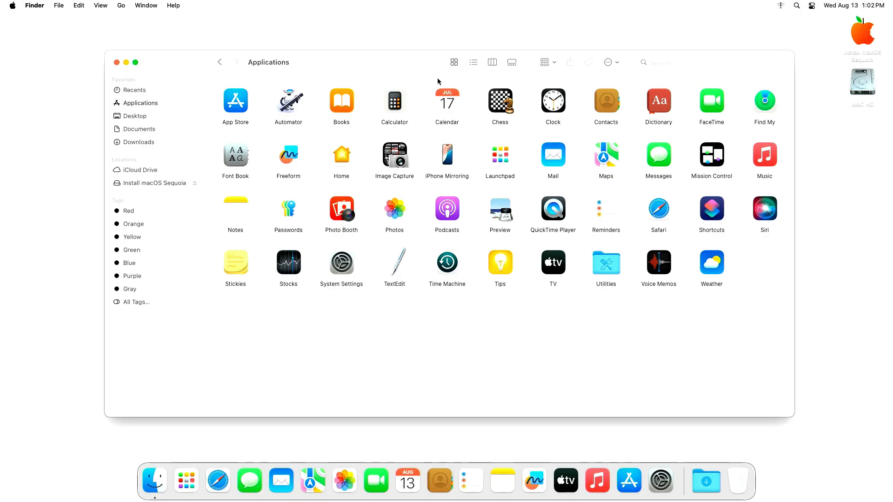
- Copy ESP Mounter Pro, Hackintool, OCAuxiliaryTools and HeliPort from Install macOS Sequoia > FILES into Applications
double_click(860, 32)
double_click(509, 61)
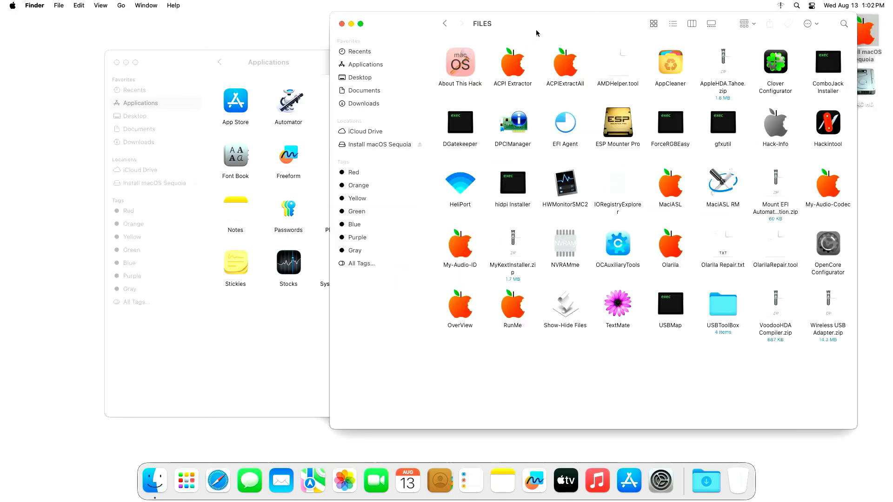
left_click_drag(617, 123, 282, 338)
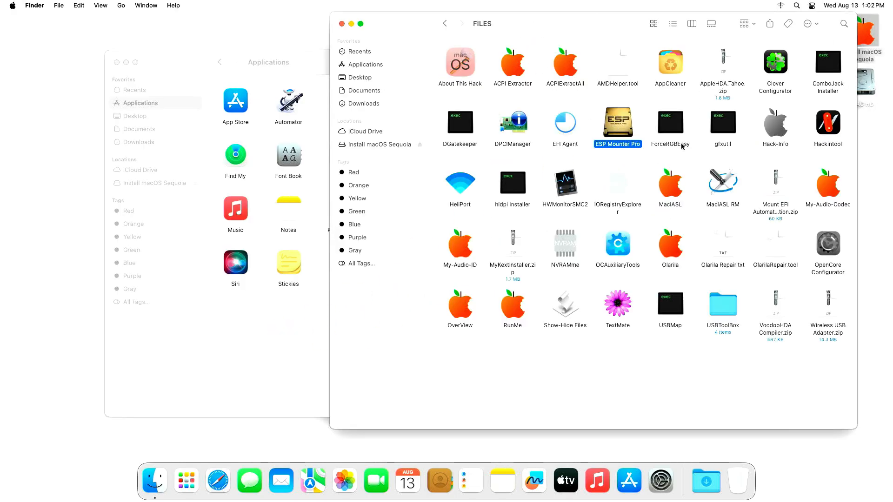
left_click_drag(835, 136, 291, 336)
left_click_drag(609, 245, 269, 350)
left_click_drag(495, 216, 353, 328)
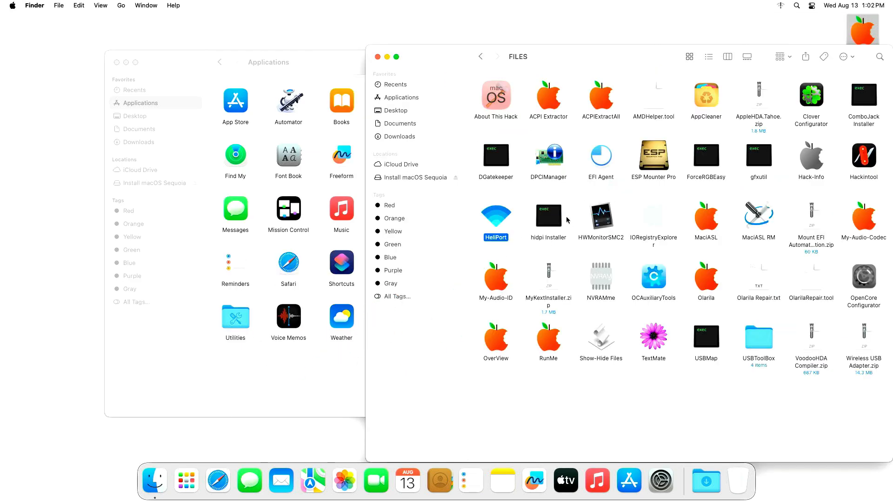
left_click(863, 156)
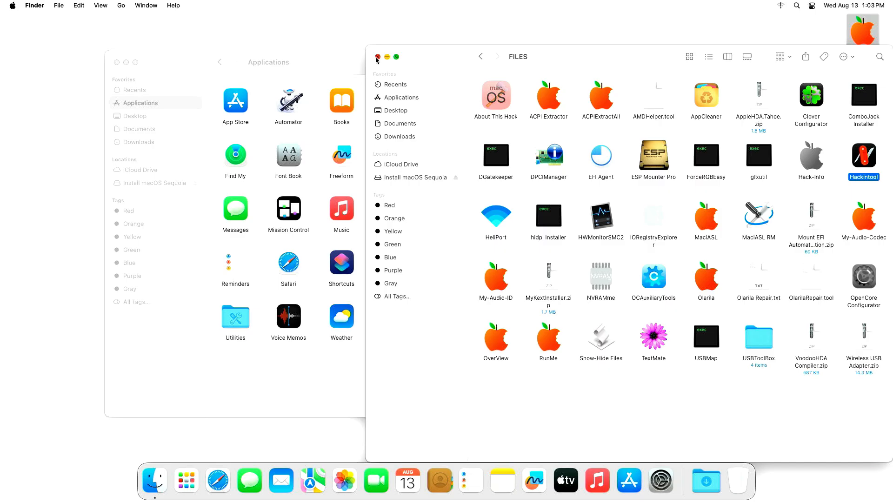
left_click(378, 57)
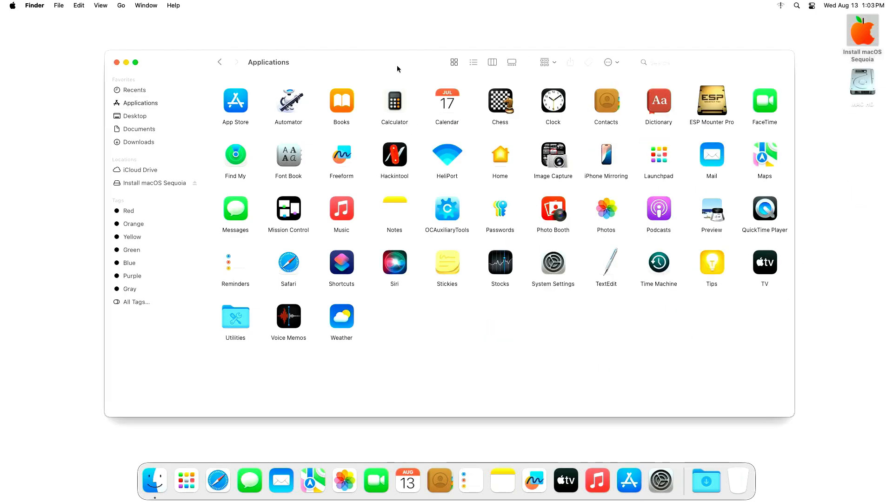
- Launch ESP Mounter Pro with the administrator password, then close Applications and dismiss the notification
double_click(711, 100)
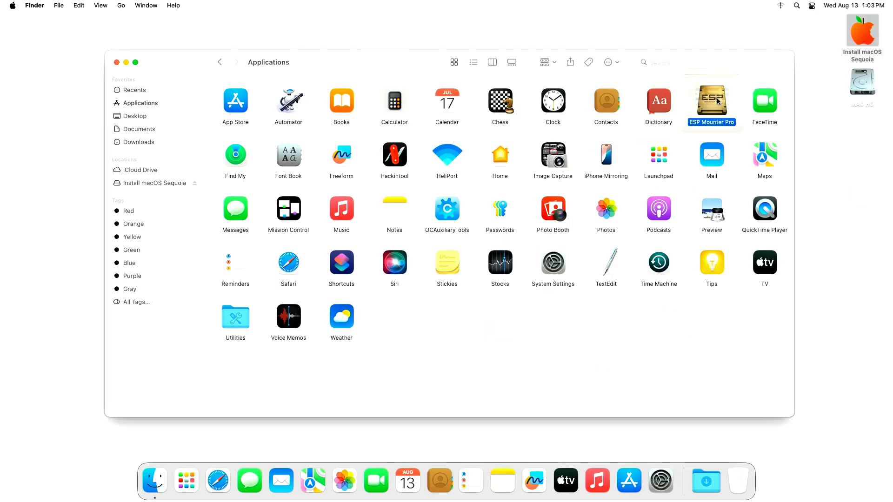
type("••••")
key("Return")
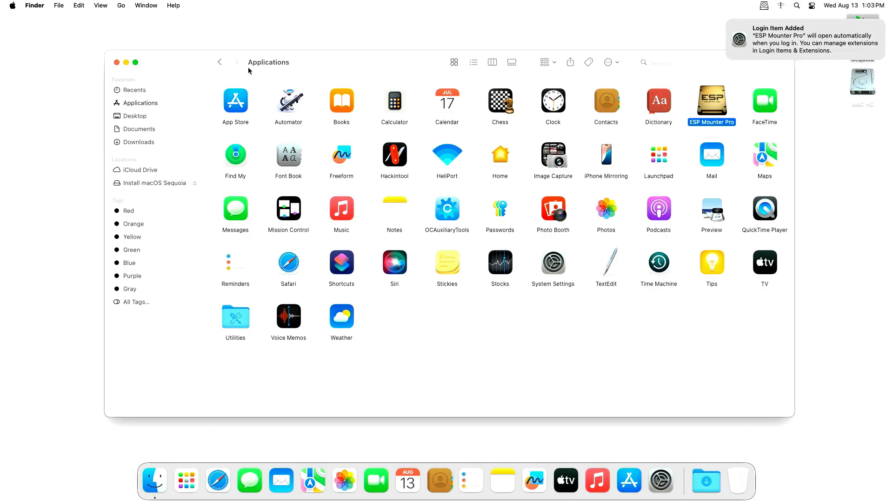
left_click(116, 62)
mouse_move(781, 38)
left_click(727, 22)
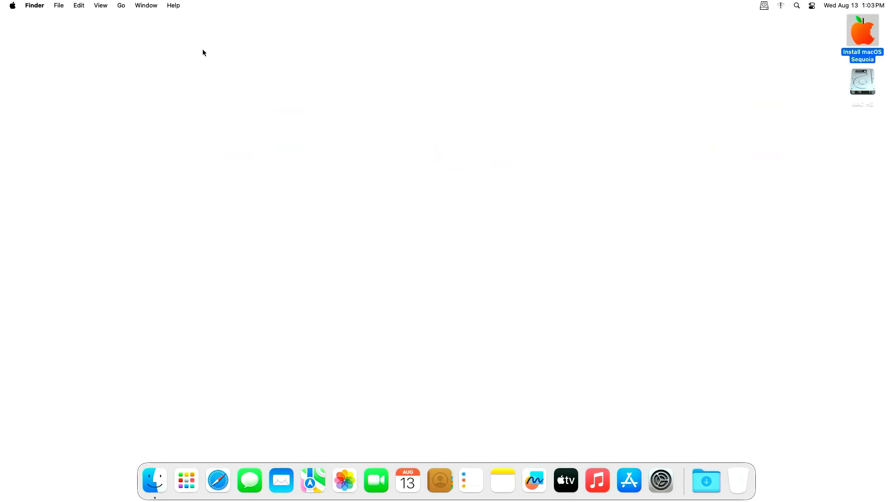
- Check About This Mac, showing a Mac Pro on macOS Sequoia 15.6, then close it
left_click(12, 6)
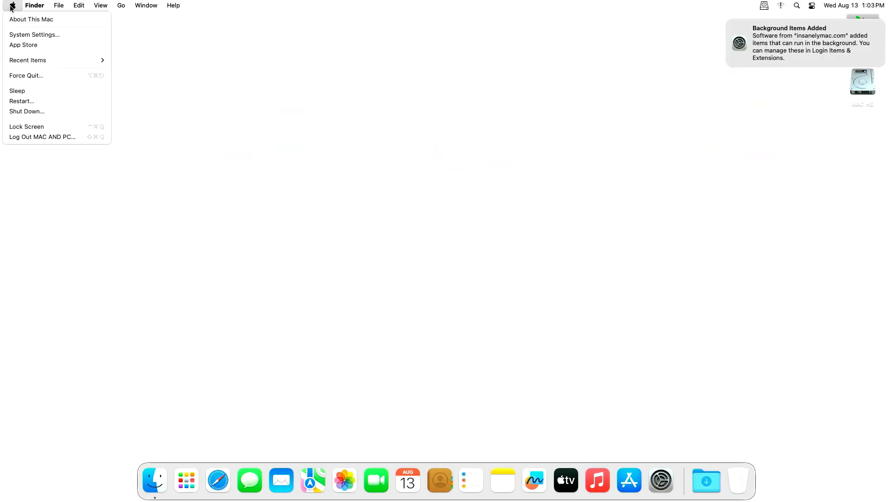
left_click(47, 19)
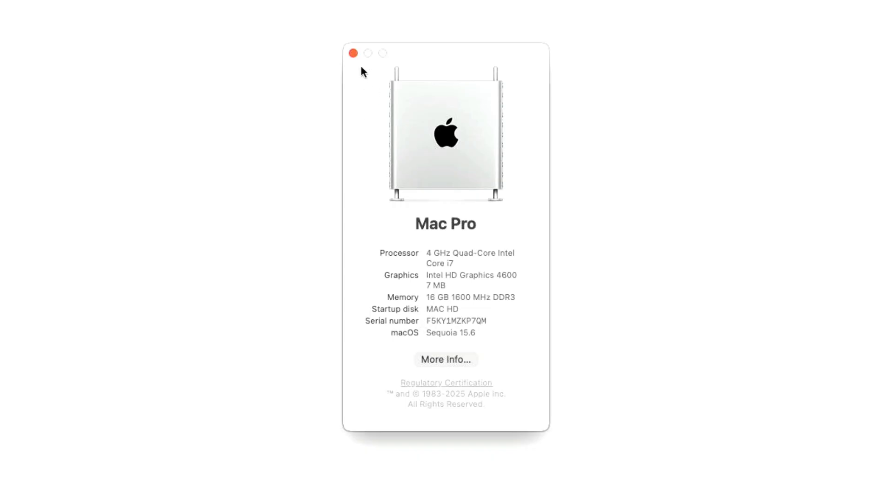
left_click(353, 53)
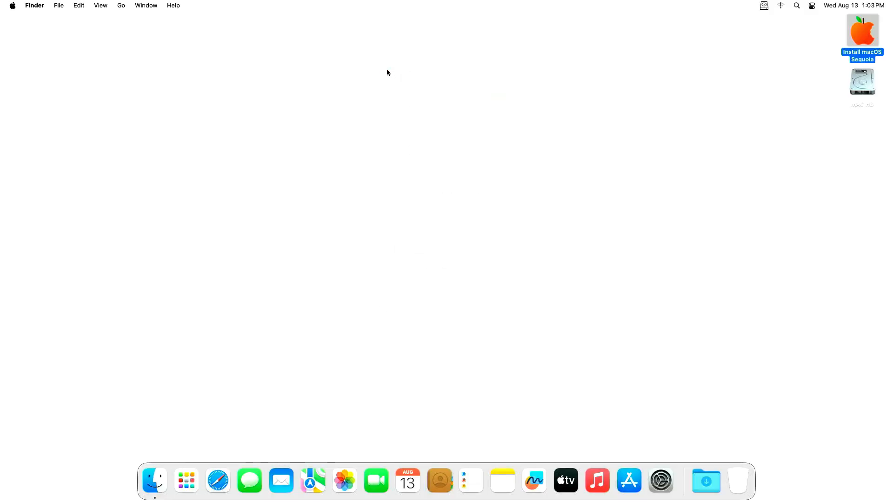
- Mount the EFI partitions disk0s1 and disk2s1 with ESP Mounter Pro
left_click(764, 7)
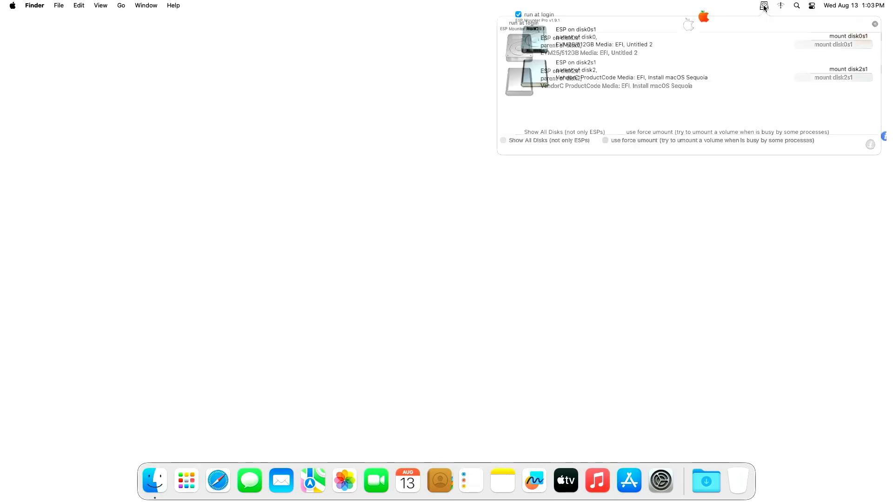
left_click(808, 46)
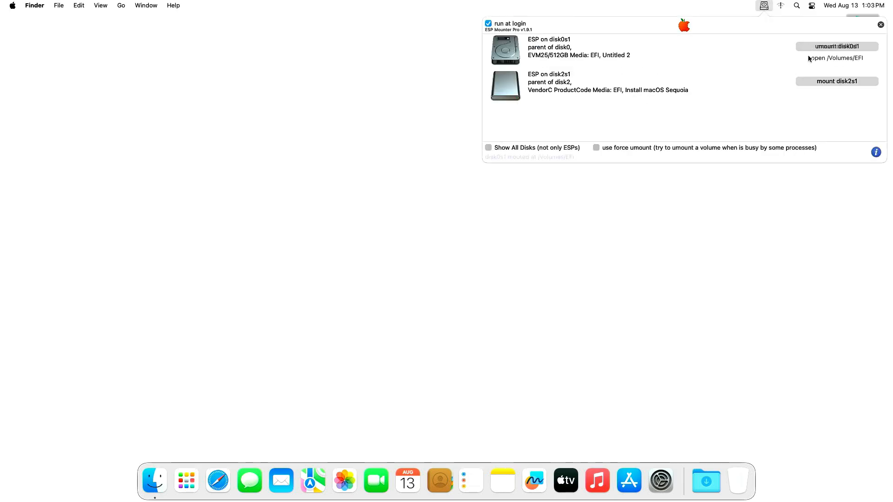
left_click(810, 81)
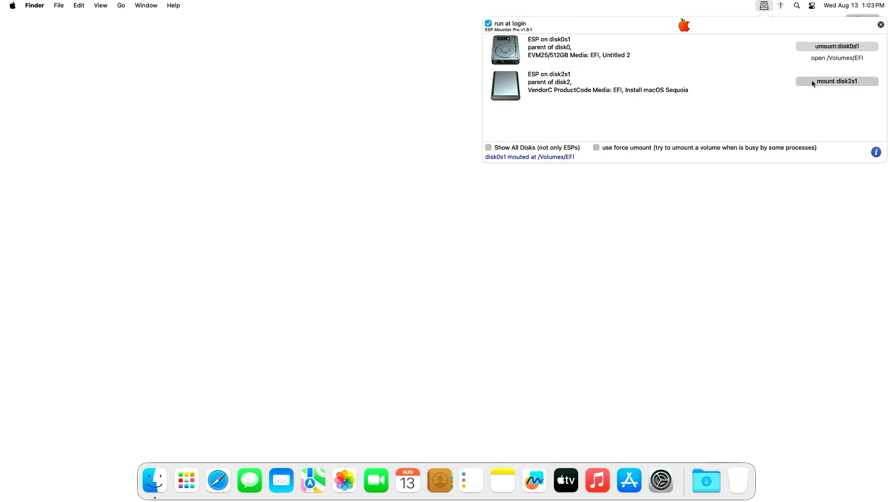
left_click(775, 190)
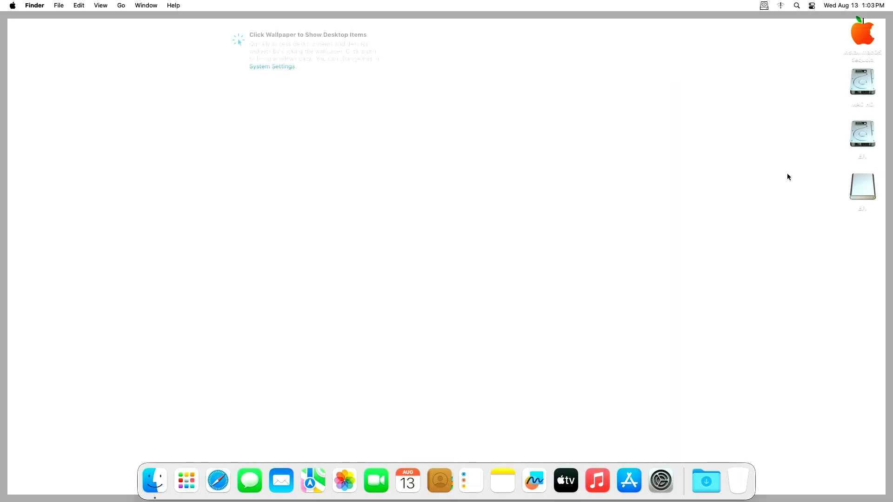
- Delete the old EFI folder from the EFI disk and empty the Trash
left_click(850, 143)
double_click(851, 143)
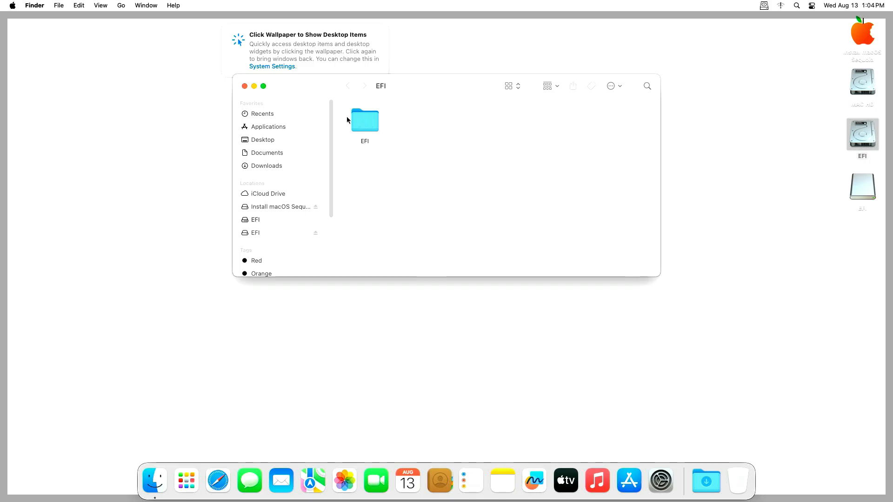
right_click(364, 124)
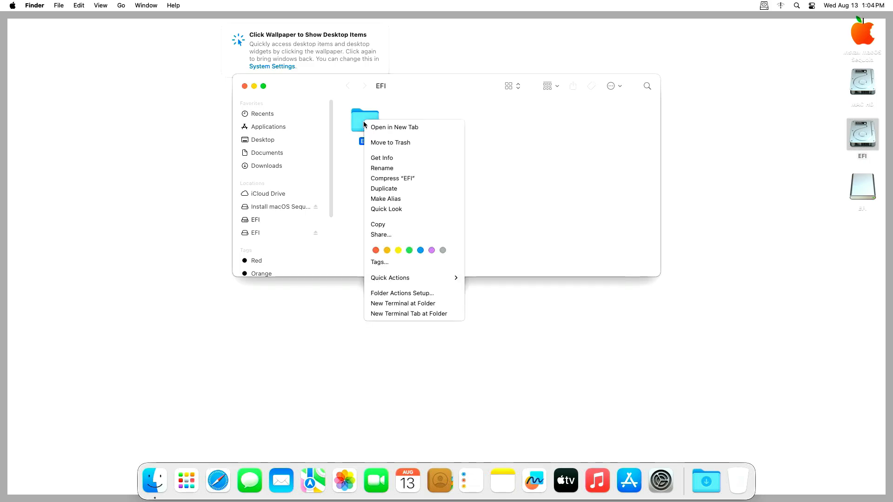
left_click(400, 143)
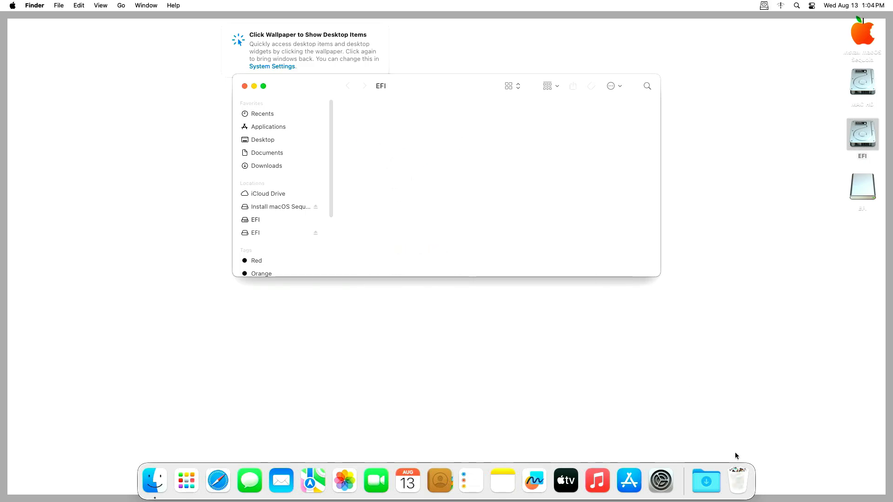
right_click(738, 479)
left_click(746, 445)
key("Return")
- Paste the copied EFI folder onto the other EFI drive and close its window
left_click(860, 189)
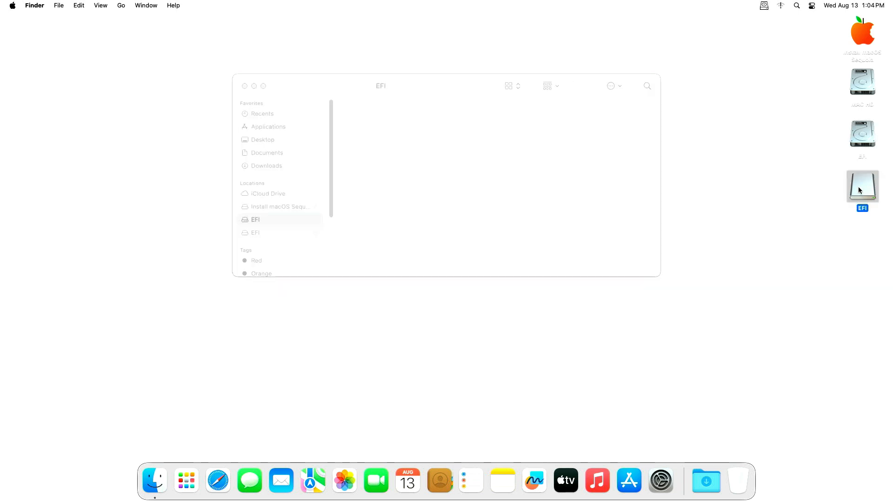
double_click(858, 186)
right_click(365, 131)
left_click(389, 235)
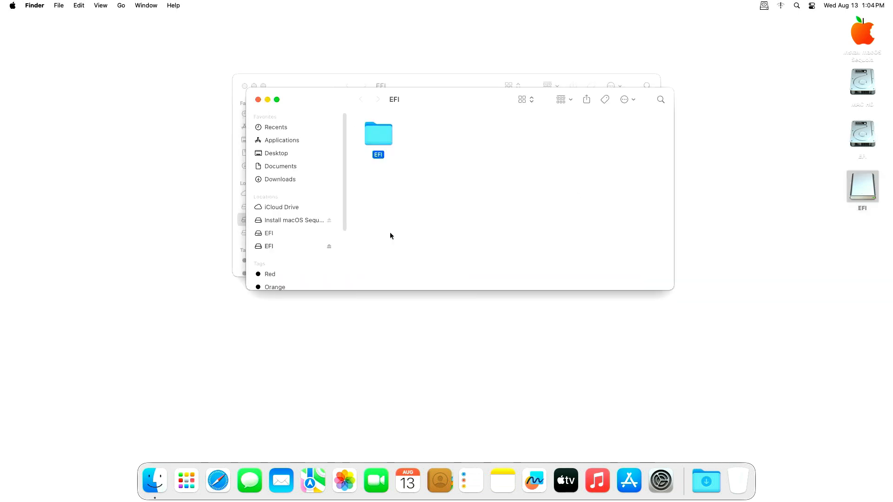
left_click(258, 100)
right_click(378, 148)
left_click(384, 161)
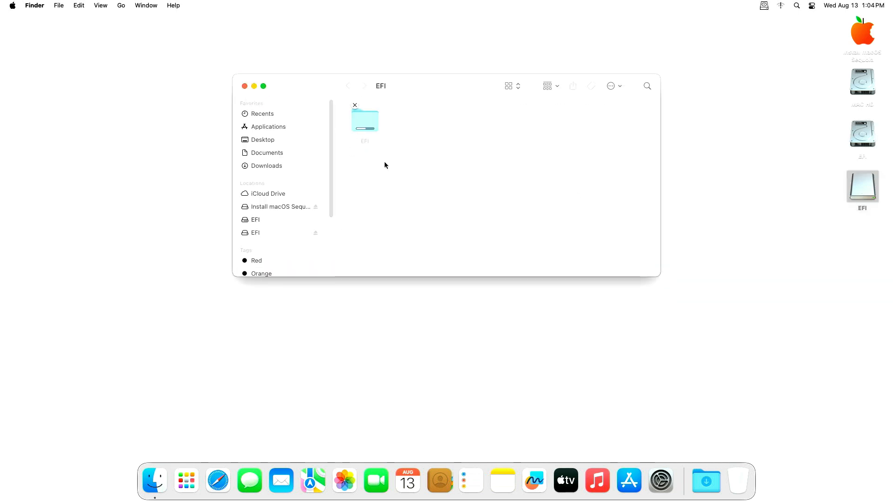
left_click(244, 86)
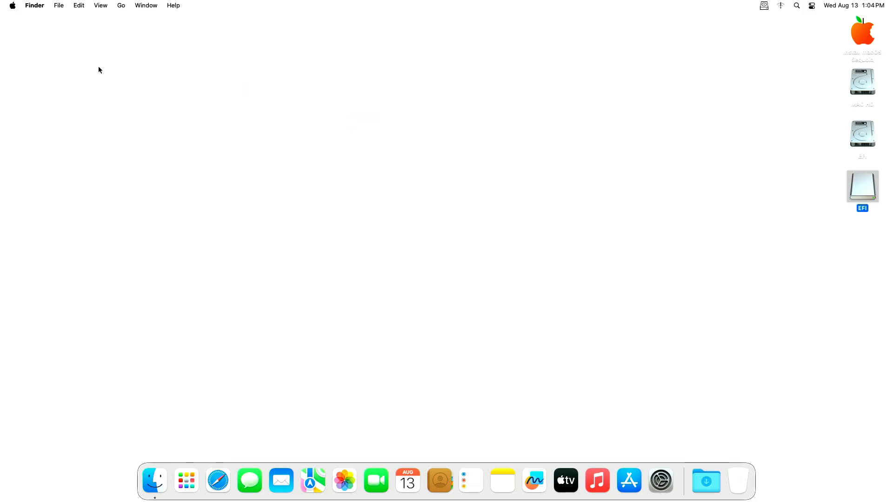
- Restart the Mac from the Apple menu and log back in with the account password
left_click(13, 5)
left_click(29, 98)
left_click(517, 169)
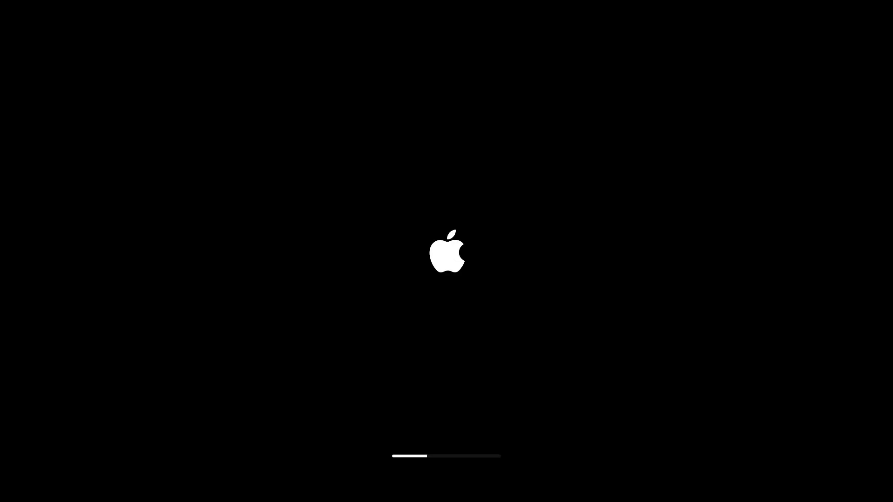
type("••••")
key("Return")
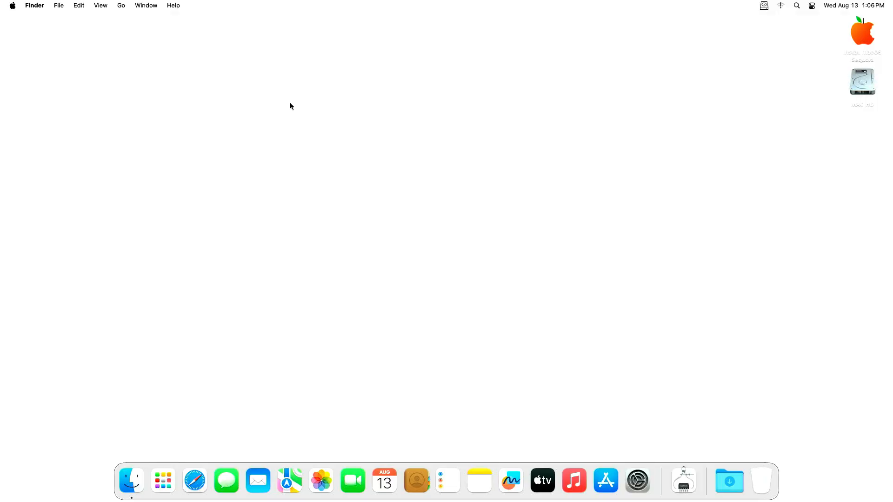
- Copy OpenCore-Patcher.pkg and README.md from Install macOS Sequoia to the desktop, then open the pkg
double_click(862, 36)
left_click_drag(586, 126, 260, 206)
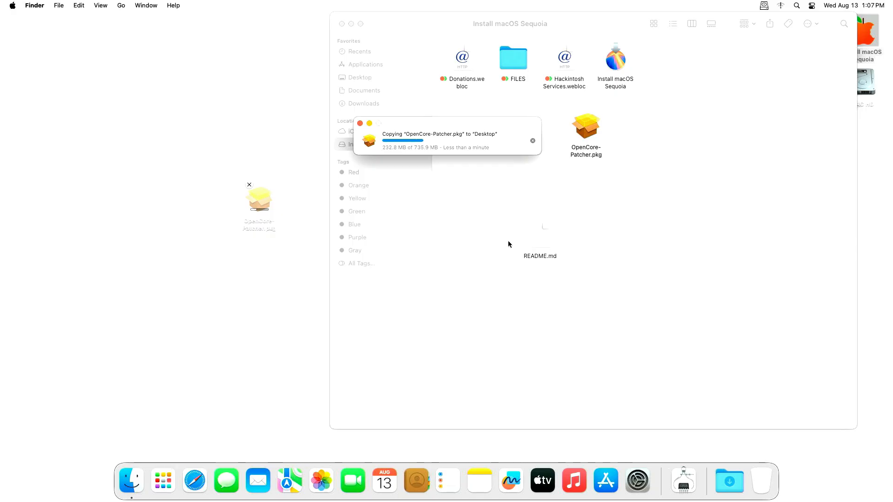
left_click(545, 228)
left_click_drag(545, 230, 258, 302)
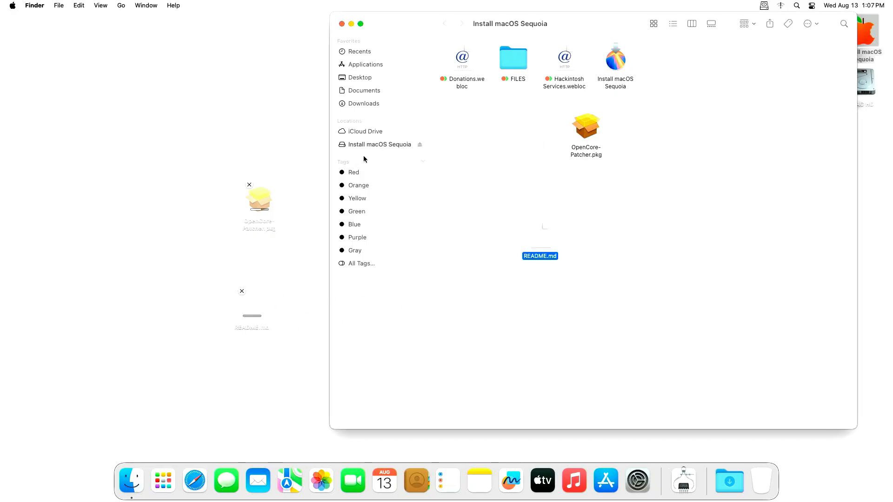
left_click(342, 24)
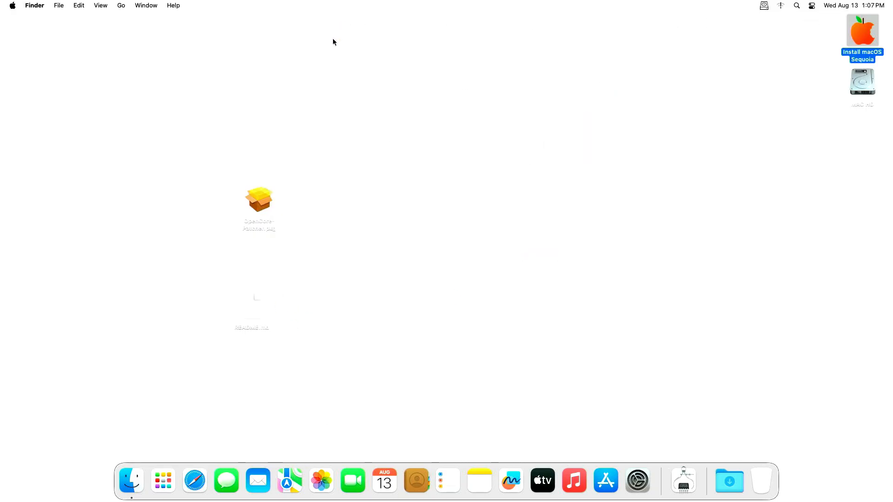
double_click(259, 199)
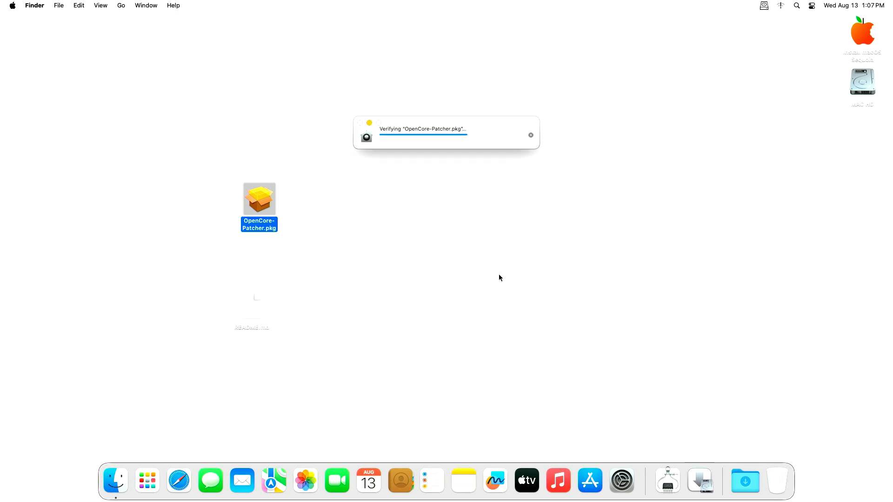
- Use Open Anyway in Privacy & Security to allow the blocked OpenCore-Patcher.pkg
left_click(430, 201)
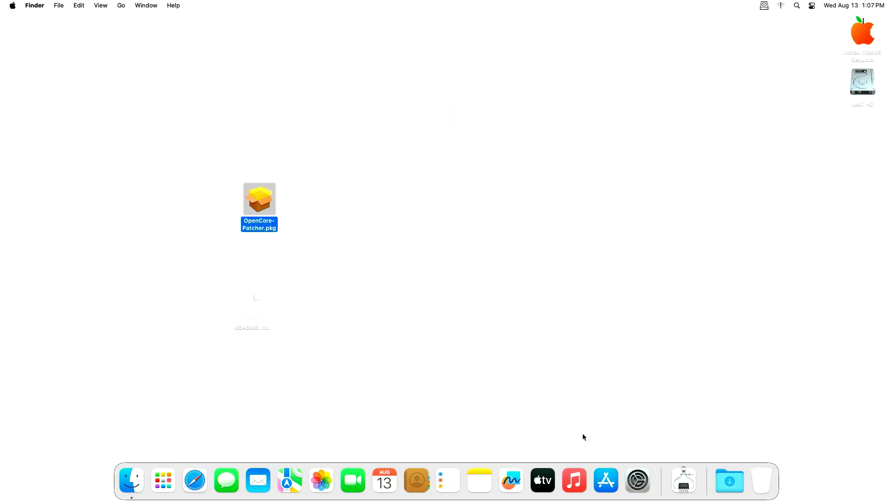
left_click(637, 476)
scroll(419, 302, "down", 3)
scroll(331, 317, "down", 5)
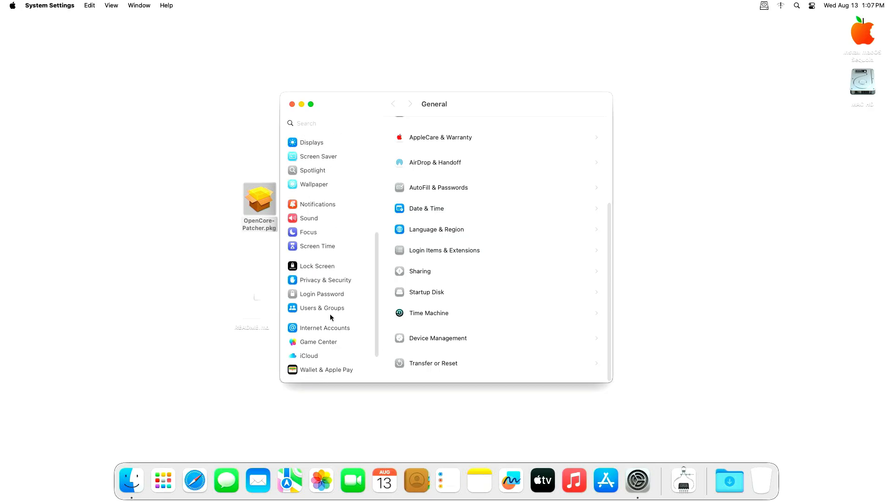
left_click(334, 280)
scroll(608, 202, "down", 10)
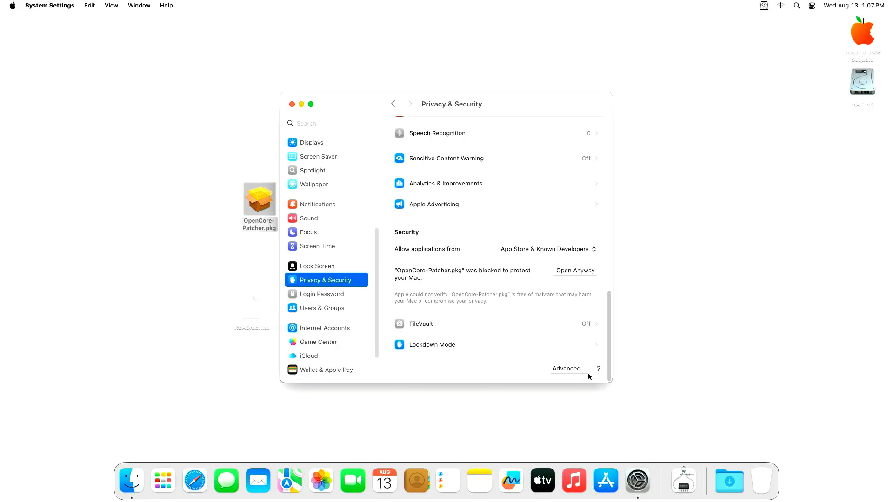
left_click(572, 270)
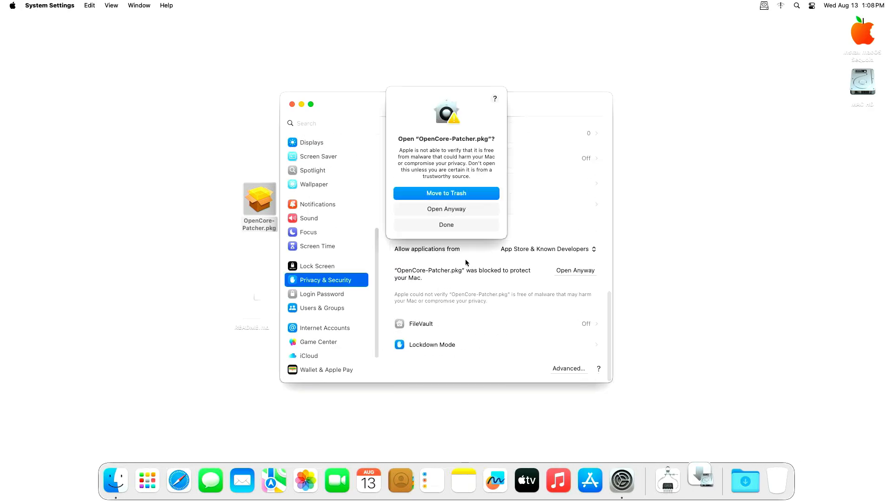
left_click(467, 209)
- Run the OpenCore Legacy Patcher 2.4.0 installer with admin authentication and close it when done
type("****")
key("Return")
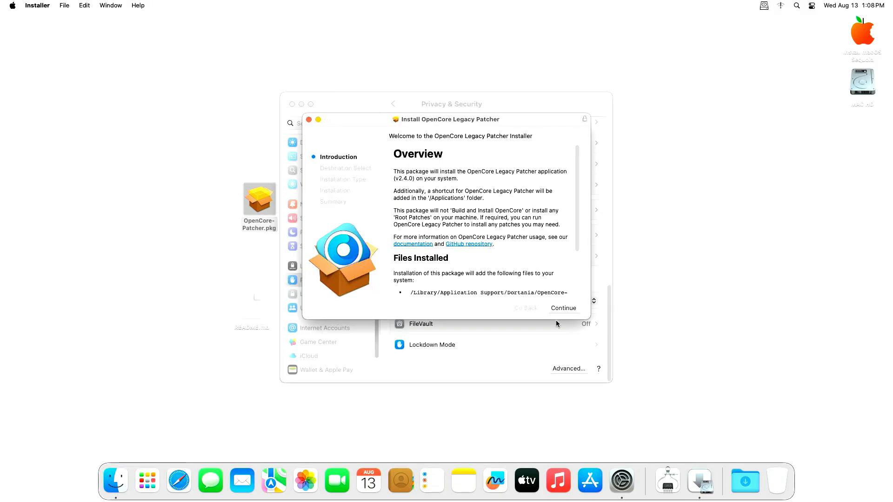
left_click(556, 308)
left_click(557, 309)
type("****")
key("Return")
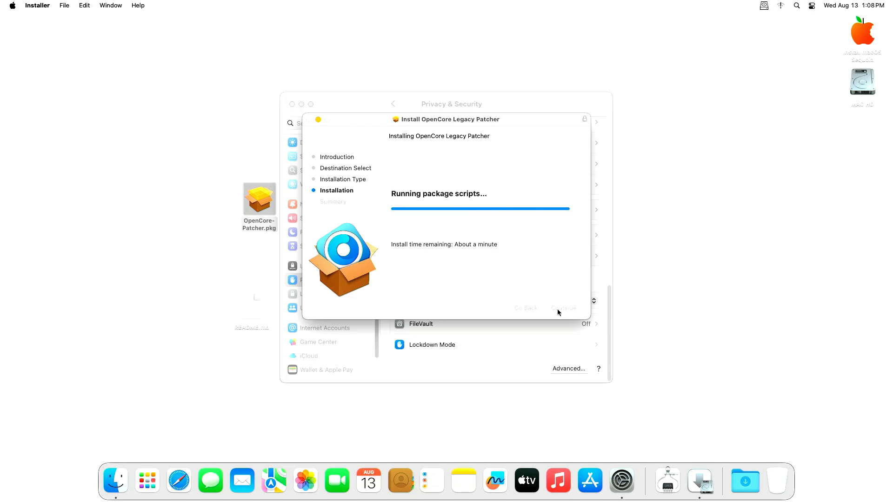
left_click(557, 309)
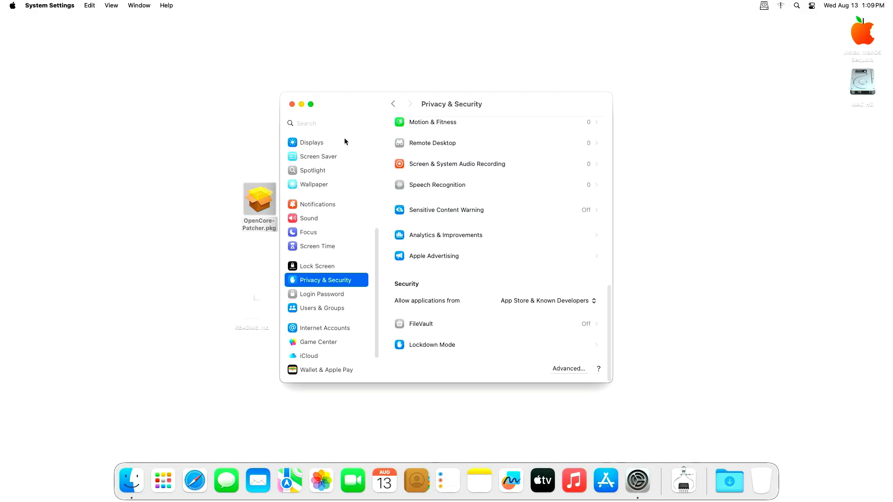
- Launch OpenCore-Patcher.app from the Applications folder and close the Finder window
left_click(301, 104)
left_click(71, 110)
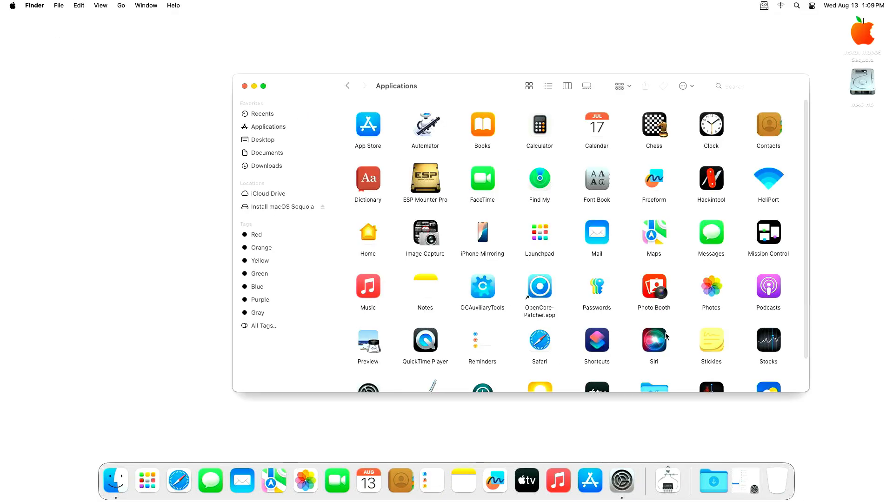
left_click(535, 288)
double_click(534, 289)
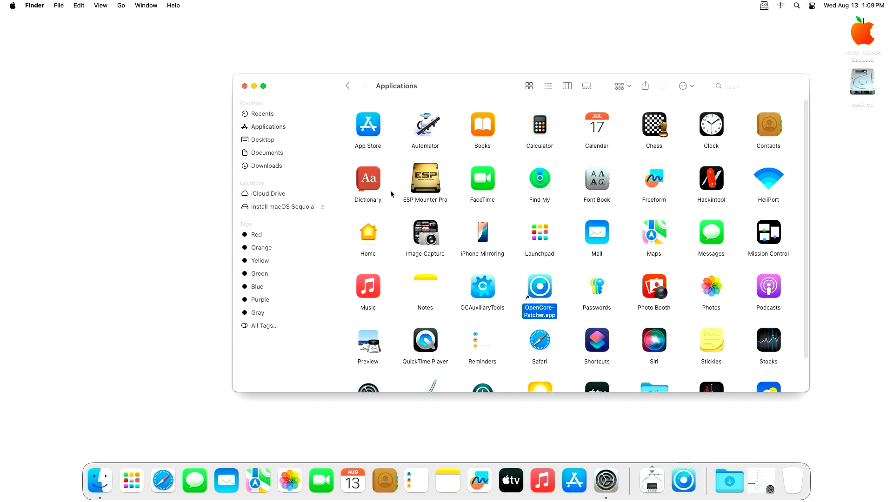
left_click(244, 86)
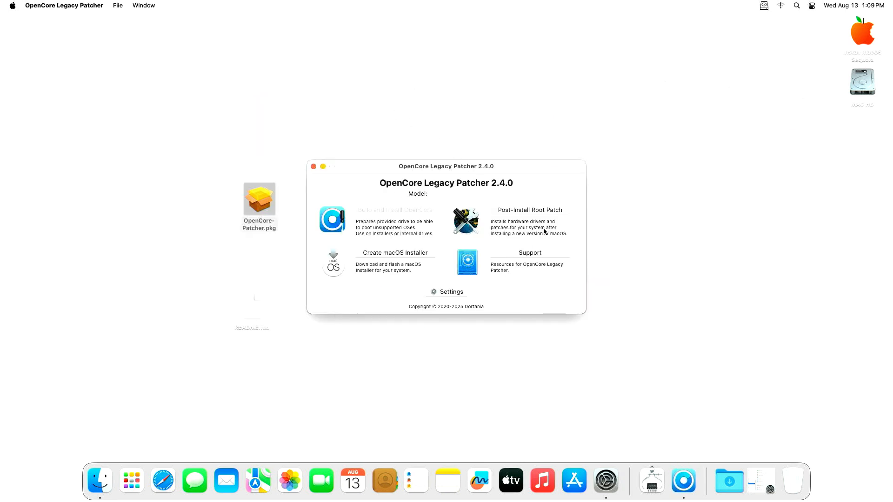
- Review the Post-Install Root Patch list for Intel Haswell graphics, then quit the patcher
left_click(631, 175)
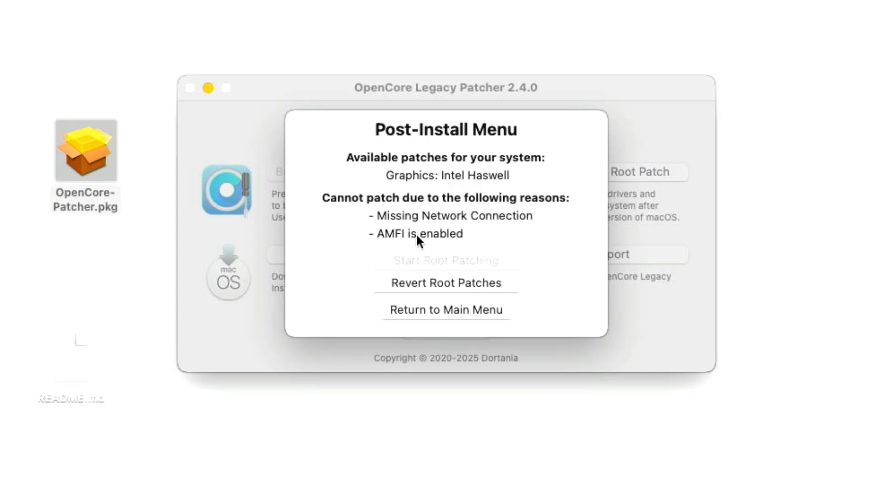
left_click(417, 311)
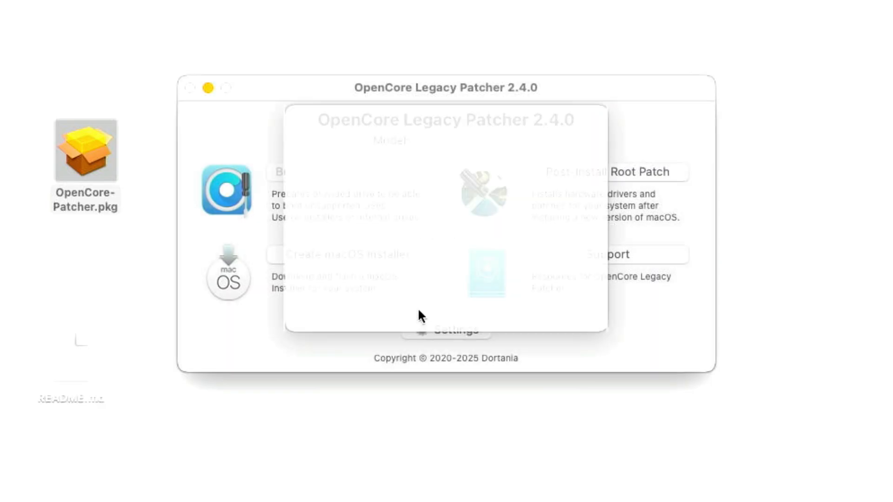
left_click(189, 88)
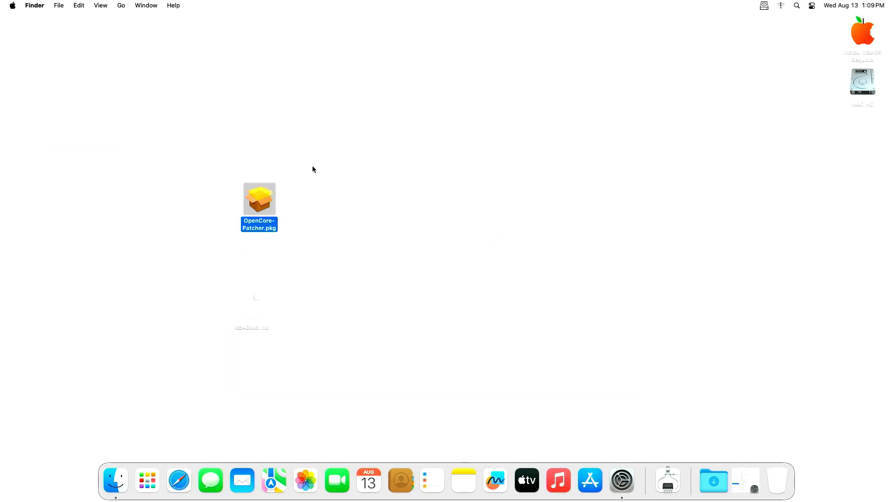
- Mount the internal EFI partition disk0s1 and open its EFI > OC folder
left_click(763, 6)
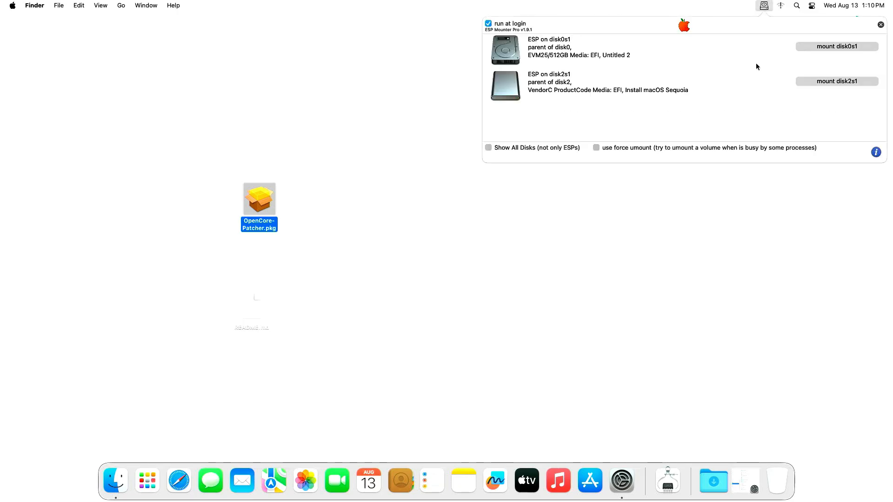
left_click(799, 49)
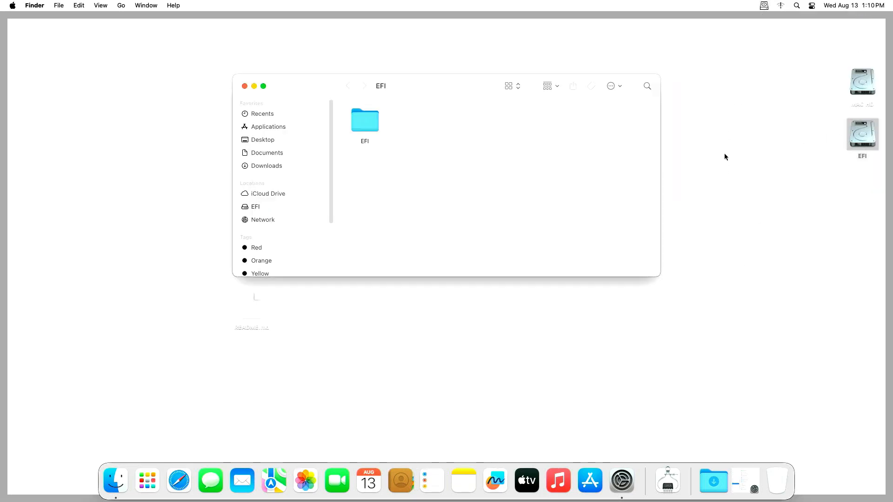
double_click(371, 124)
left_click(416, 122)
double_click(416, 122)
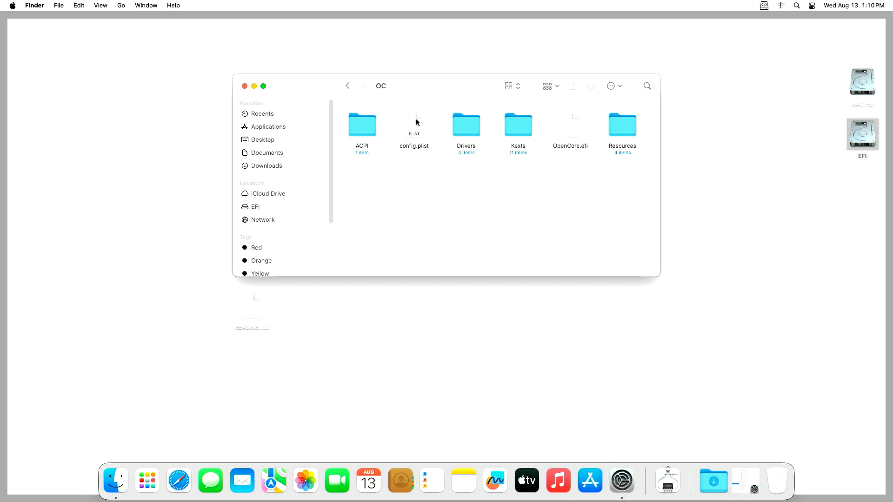
- Open config.plist with OCAuxiliaryTools, approving the blocked app with the administrator password
right_click(422, 125)
mouse_move(468, 141)
left_click(532, 142)
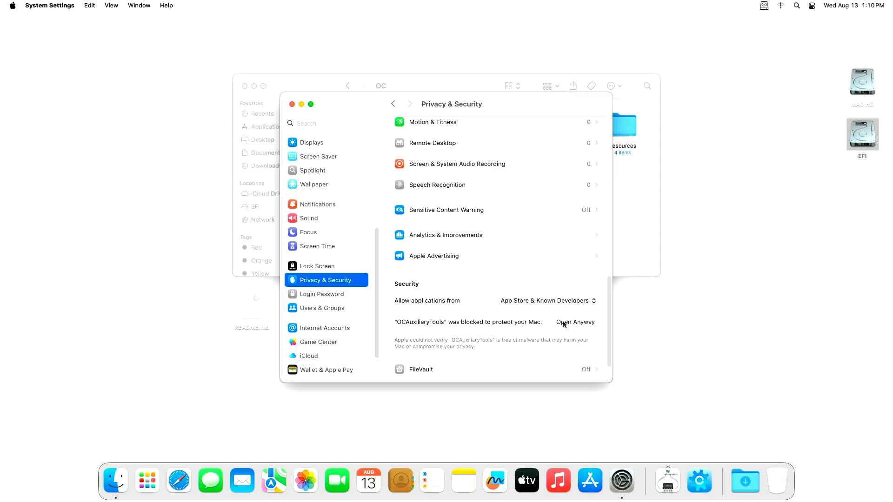
left_click(562, 322)
left_click(495, 258)
type("••••")
key("Return")
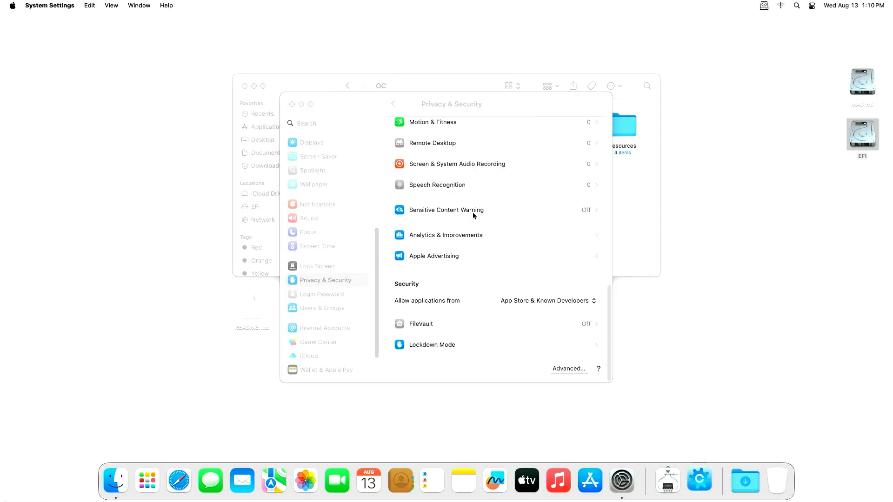
left_click(504, 114)
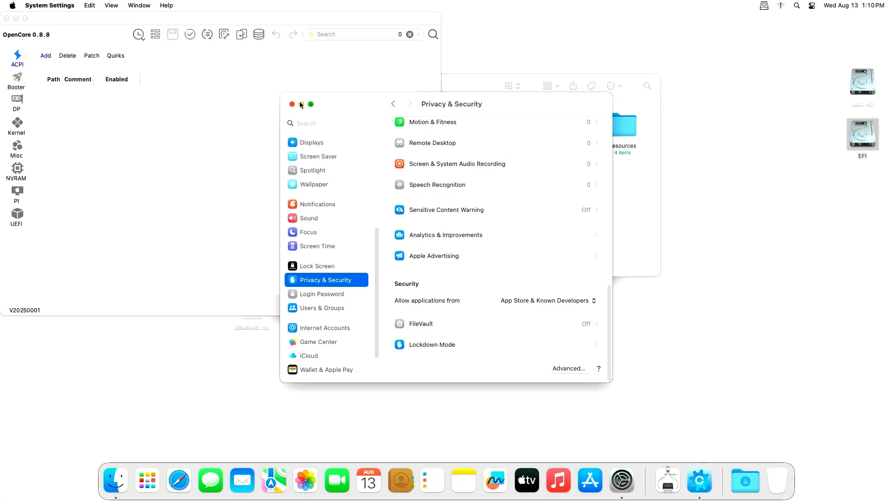
- Open config.plist in the config editor and select the third NVRAM UUID entry (7C436110…)
left_click(302, 104)
right_click(422, 126)
right_click(415, 126)
mouse_move(508, 145)
left_click(558, 142)
left_click(17, 170)
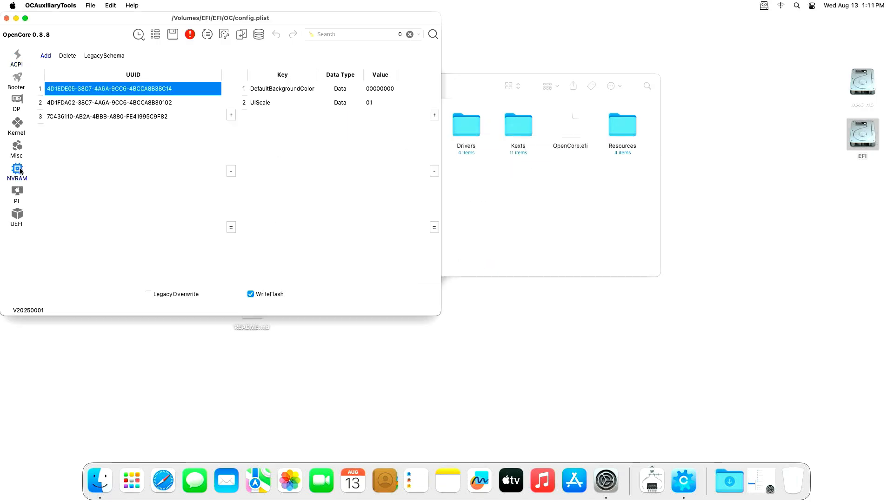
left_click(110, 116)
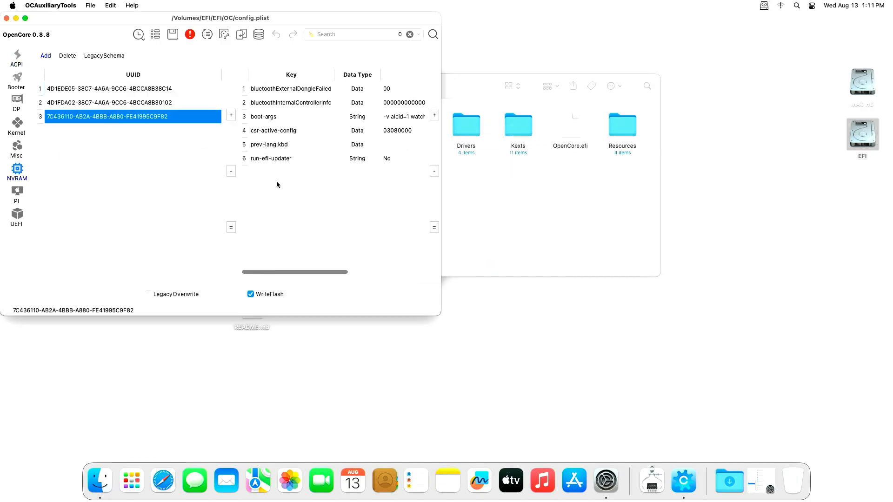
- Copy amfi_get_out_of_my_way=0x1 from README.md into the boot-args, save config.plist, and close the editor
left_click(259, 328)
double_click(259, 328)
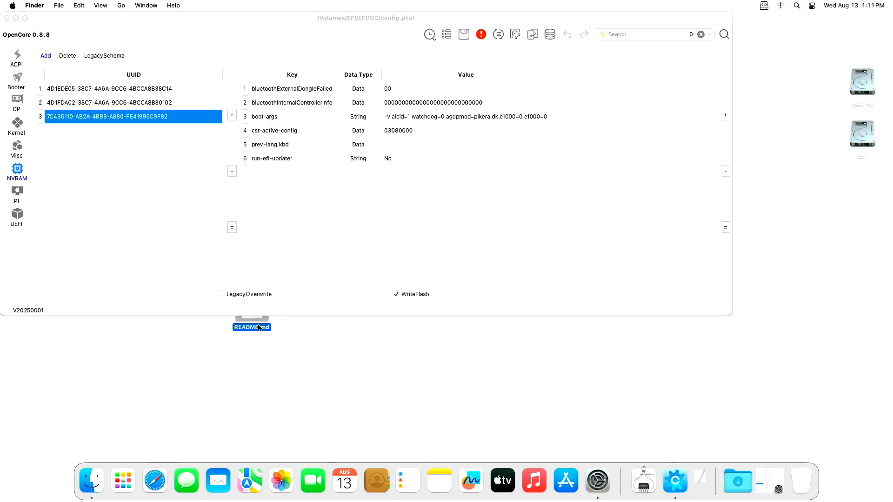
left_click_drag(249, 117, 329, 117)
right_click(308, 116)
left_click(317, 173)
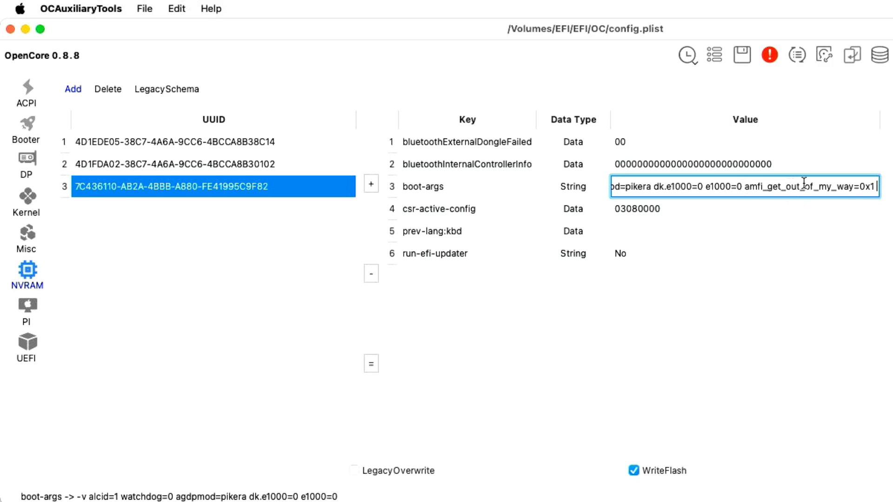
left_click(742, 55)
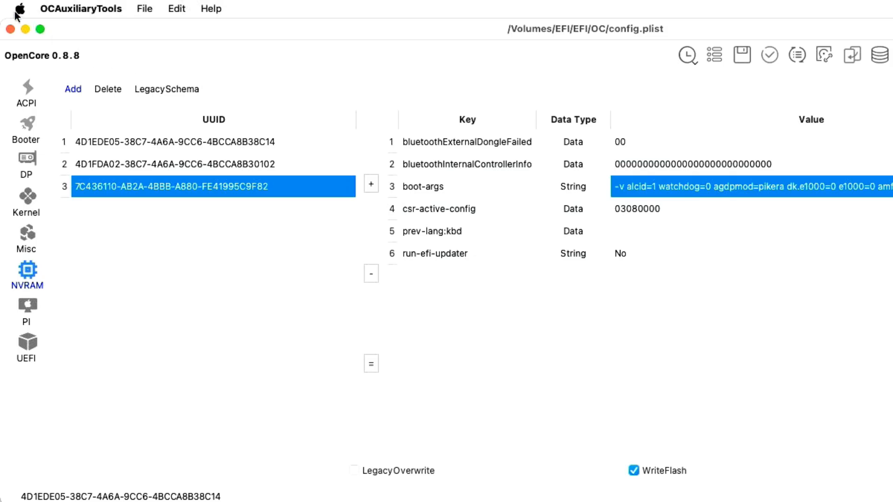
left_click(10, 29)
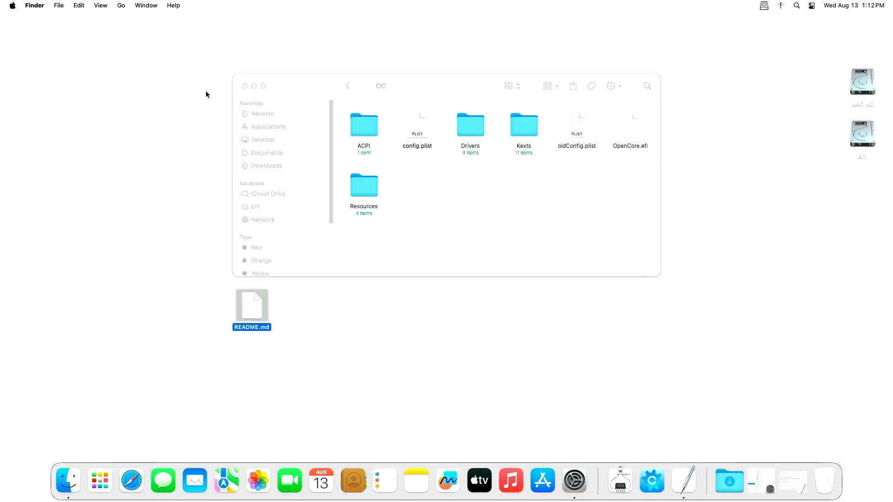
- Close the OC folder, restart the Mac from the Apple menu, and log back in
left_click(244, 85)
left_click(12, 6)
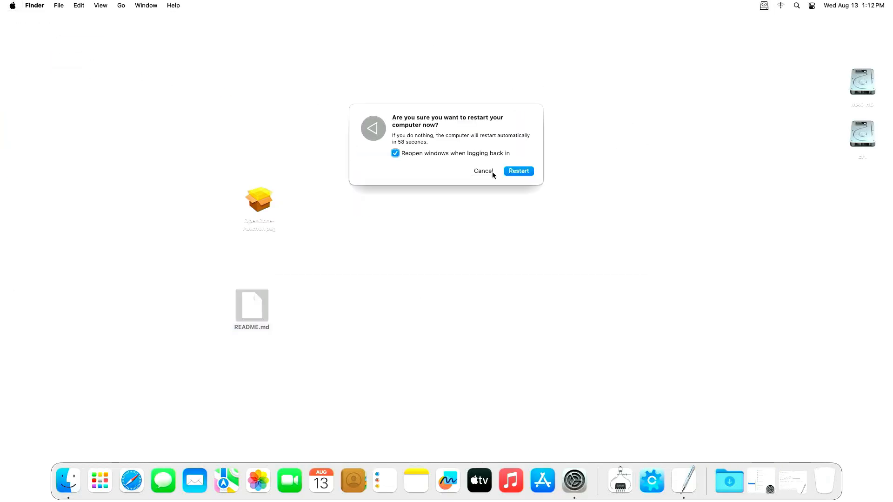
left_click(519, 171)
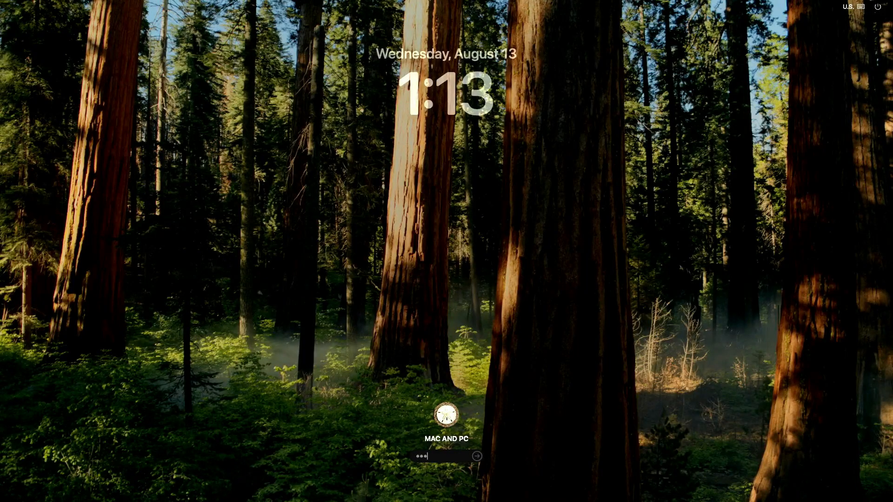
key("Return")
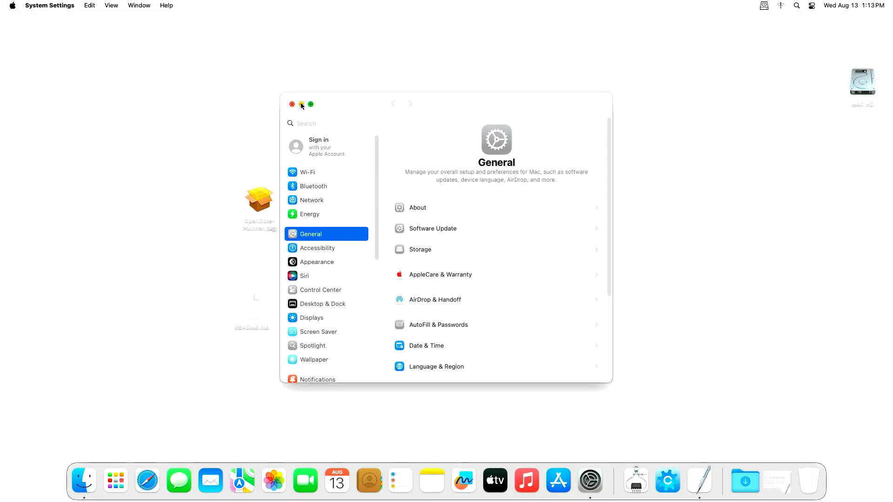
- Launch OpenCore Legacy Patcher and start Post-Install Root Patching for the Intel Haswell graphics
left_click(301, 105)
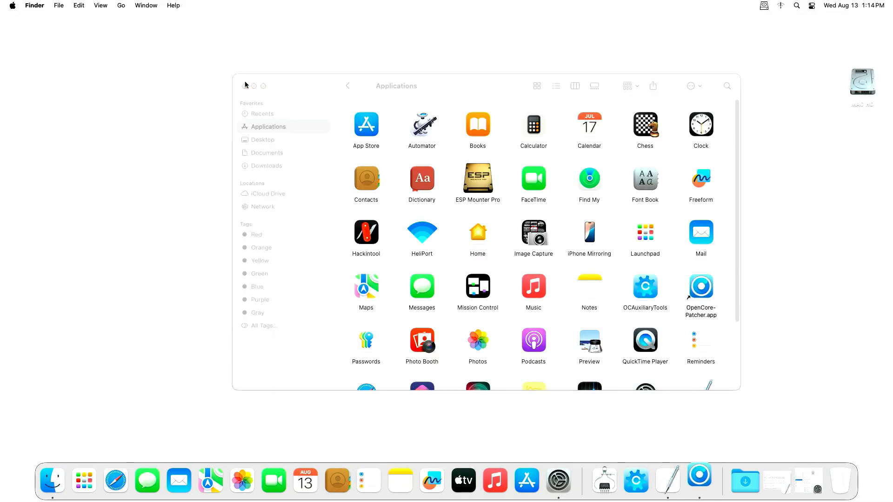
left_click(243, 82)
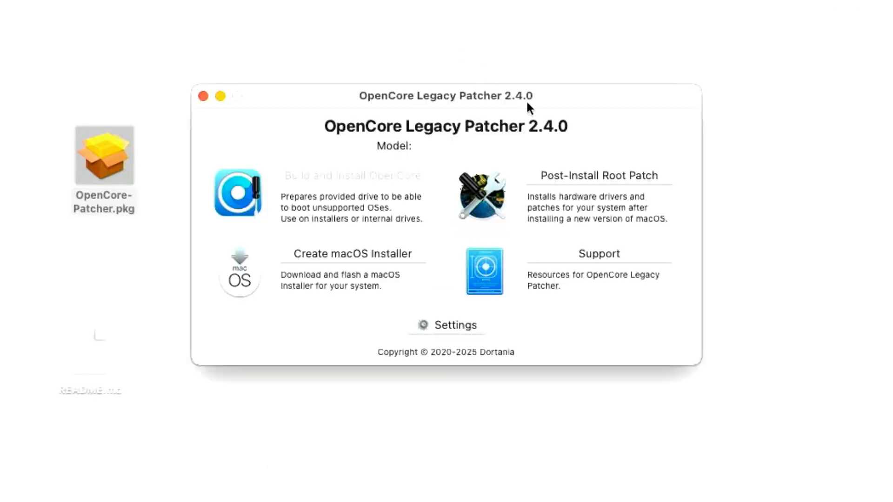
left_click(571, 174)
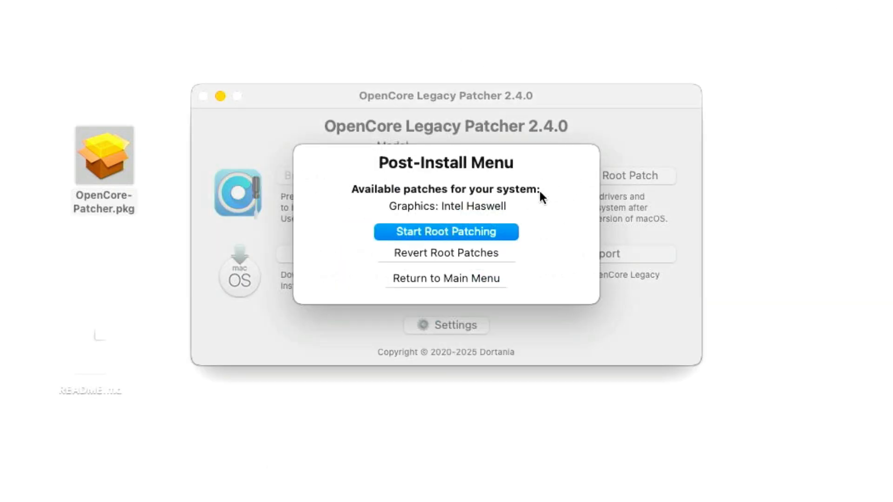
left_click(470, 231)
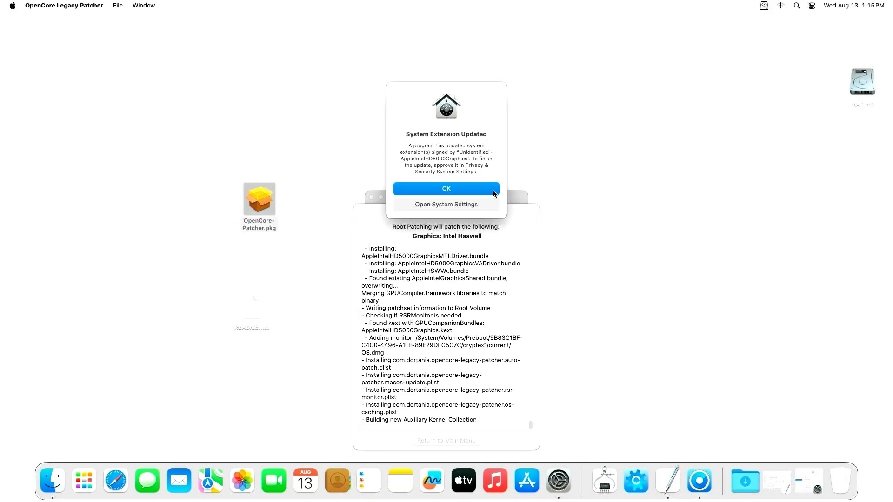
- Acknowledge the system extension notice, skip the immediate reboot, and close the patcher from the main menu
left_click(493, 191)
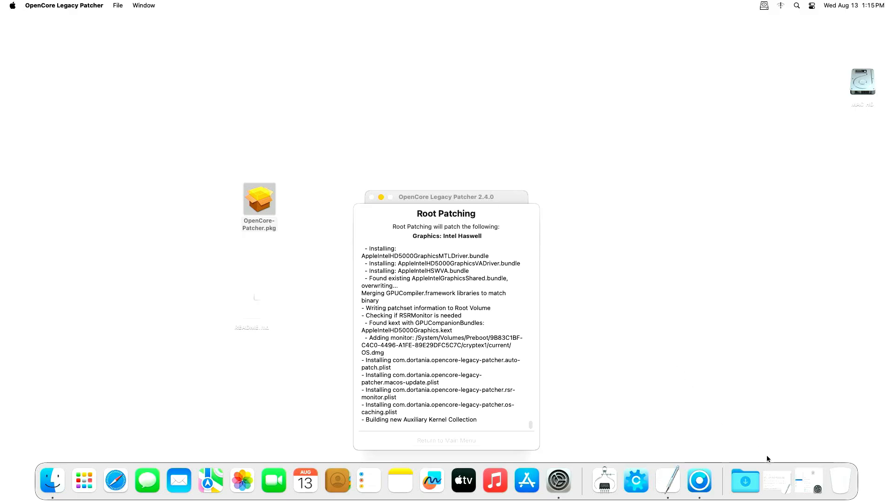
left_click(816, 491)
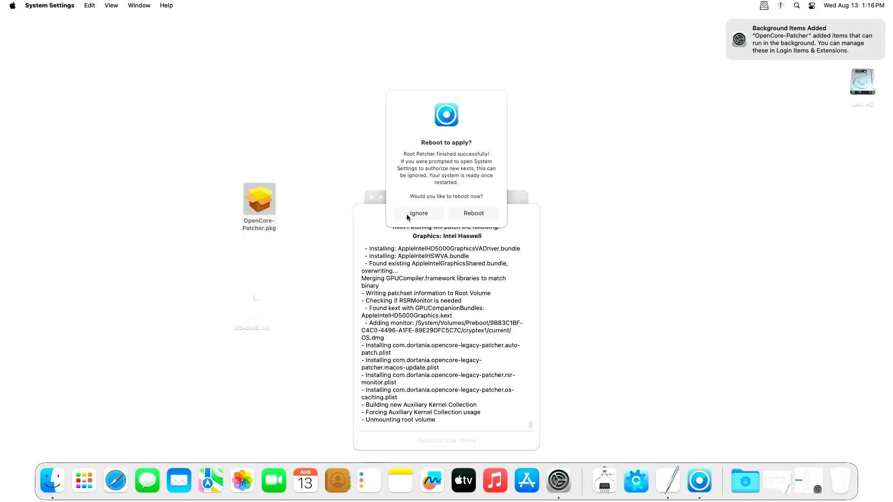
left_click(407, 214)
left_click(456, 441)
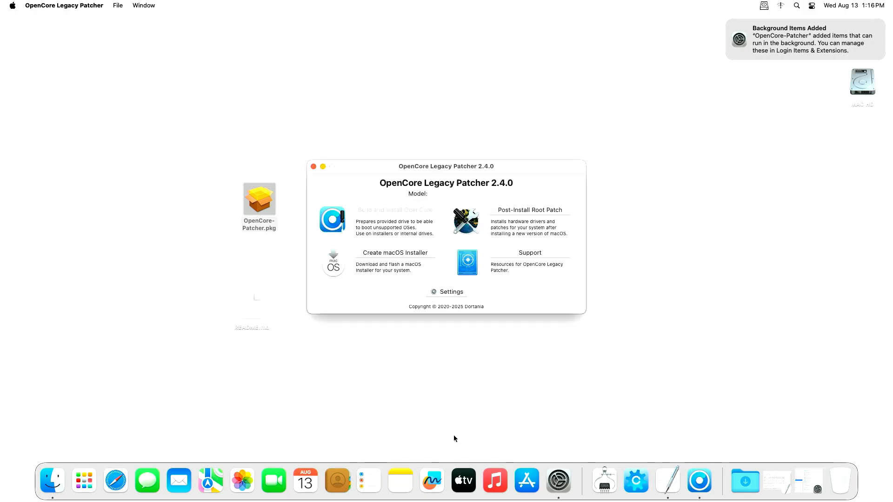
left_click(312, 166)
- Restart the Mac from the Apple menu and log back in with the account password
left_click(13, 5)
left_click(28, 100)
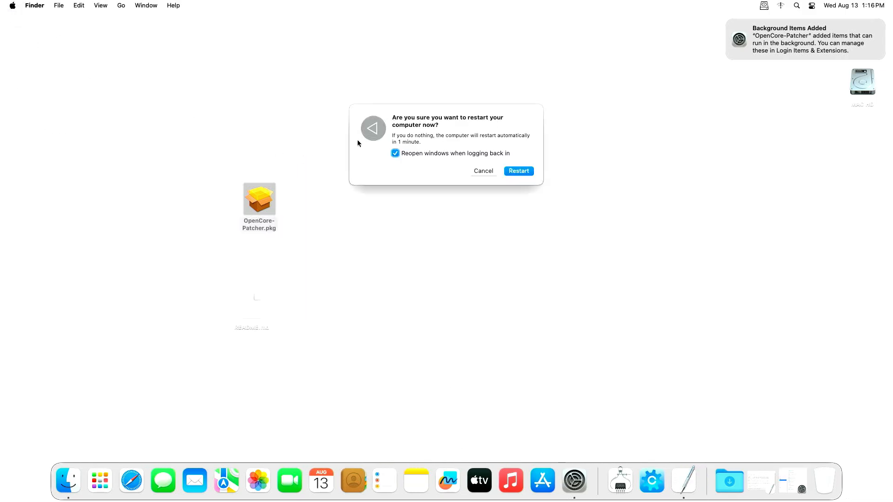
left_click(518, 169)
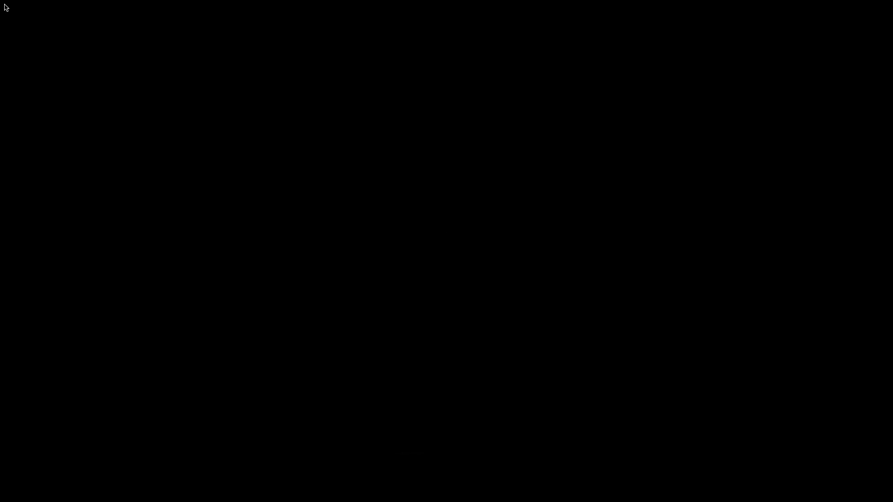
type("***")
key("Return")
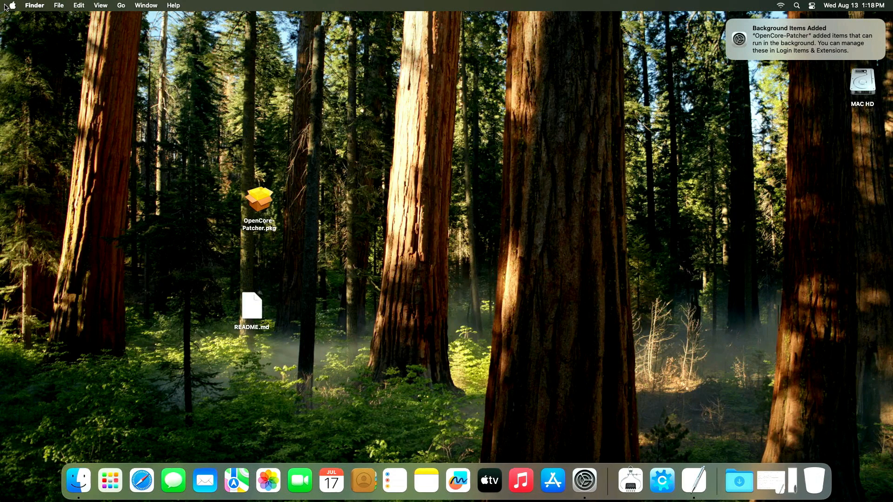
- Open About This Mac and highlight the Intel HD Graphics 4600 1536 MB graphics line
left_click(11, 5)
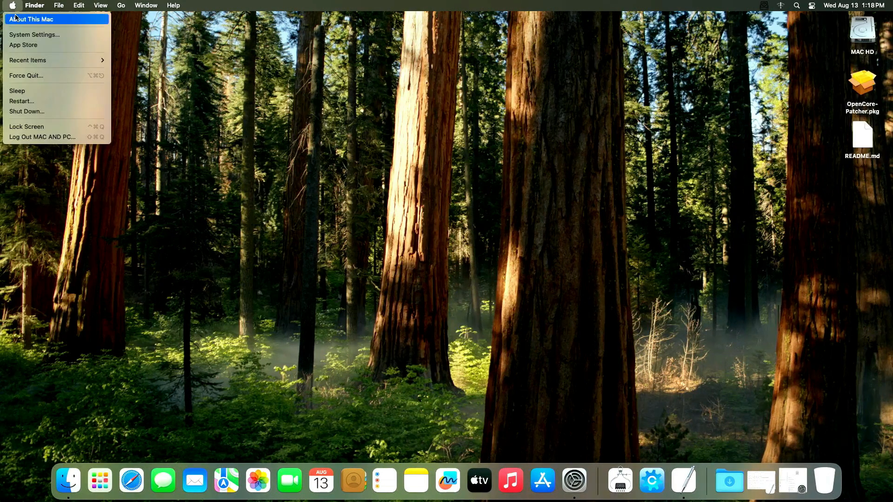
left_click(16, 19)
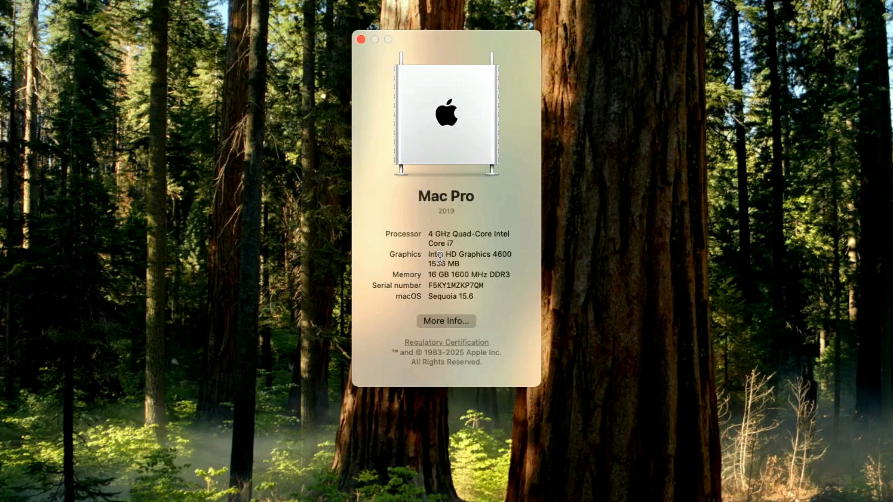
left_click_drag(443, 218, 484, 221)
left_click_drag(501, 257, 513, 256)
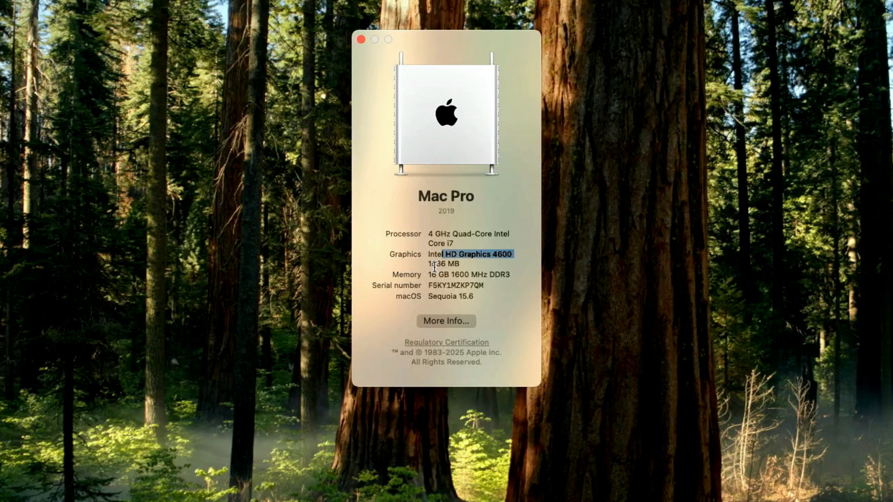
left_click_drag(432, 264, 461, 265)
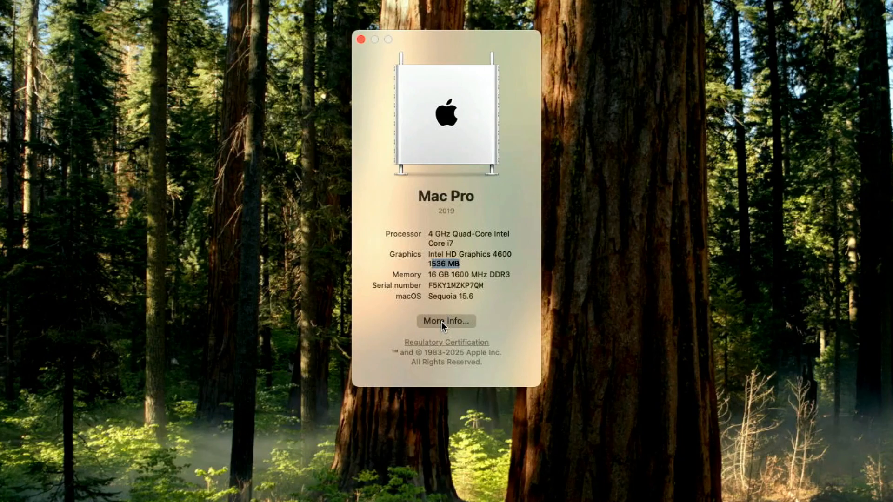
- Open More Info… in System Settings, then go to the Network settings
left_click(441, 321)
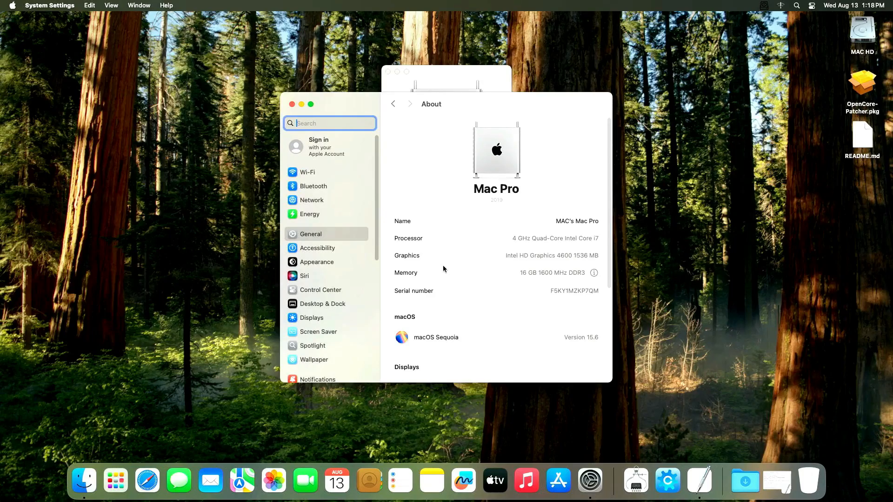
left_click_drag(452, 99, 411, 51)
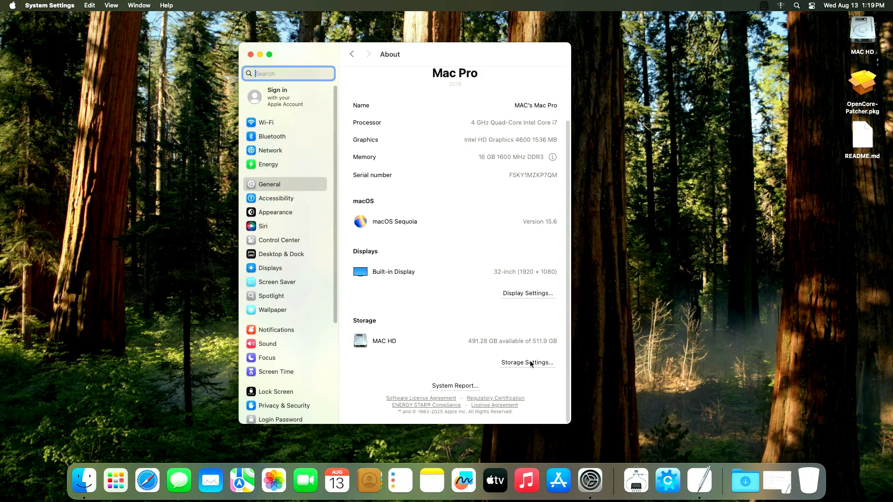
left_click(269, 151)
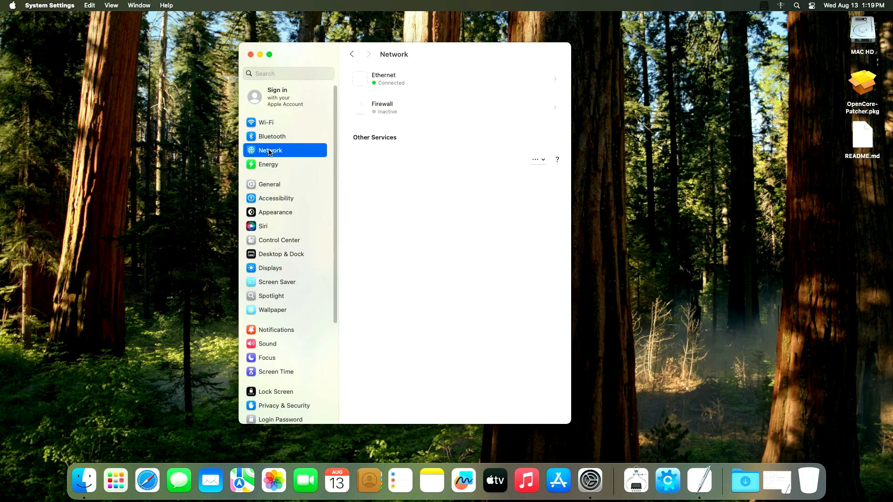